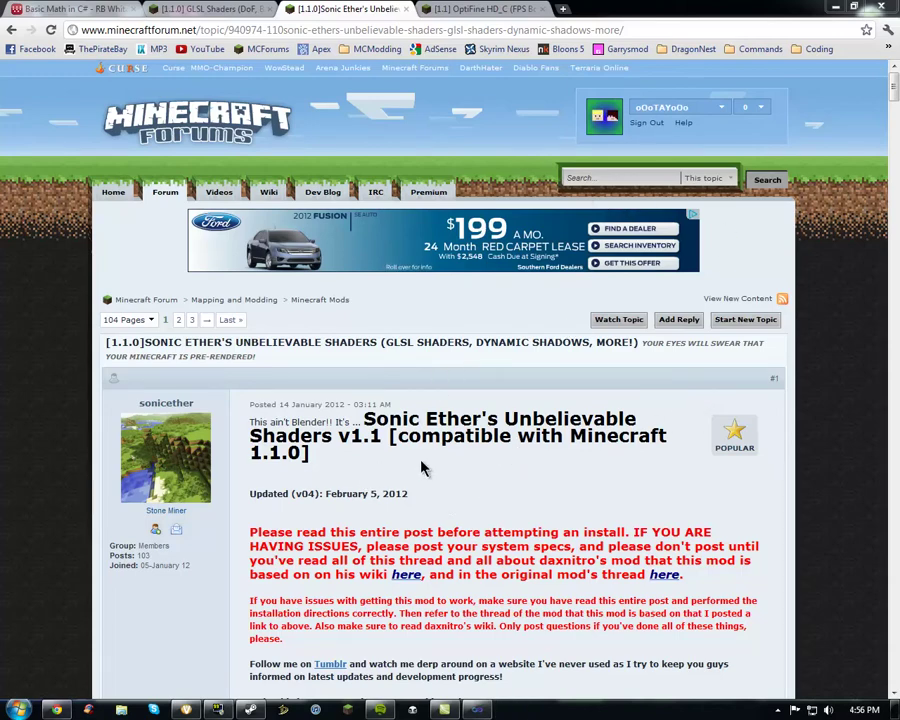
{"action": "left_click_drag", "start_coordinate": [366, 425], "coordinate": [390, 440]}
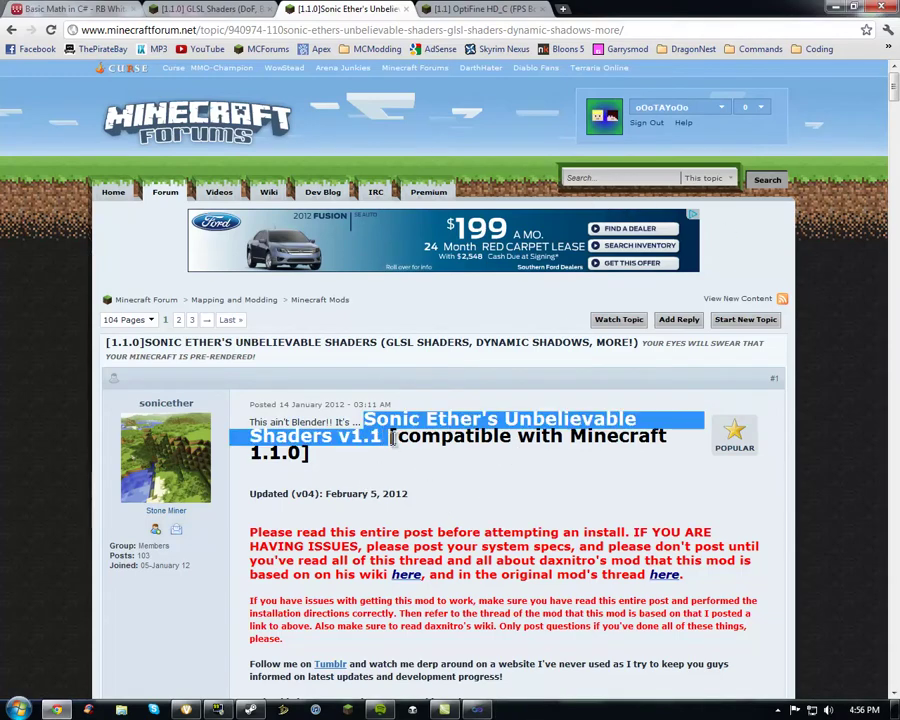
{"action": "left_click", "coordinate": [415, 463]}
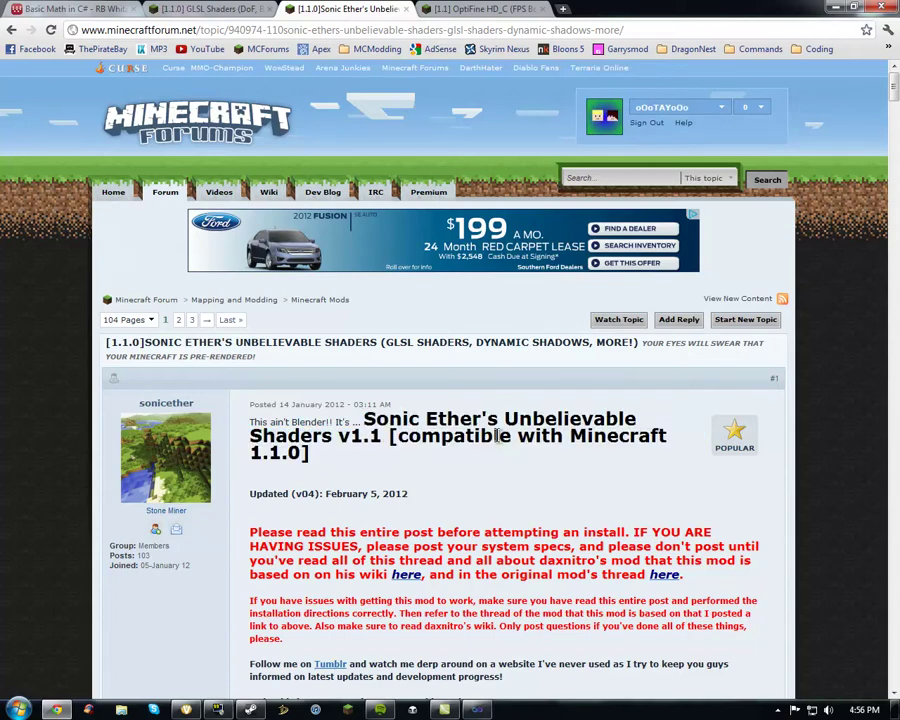
{"action": "left_click", "coordinate": [829, 9]}
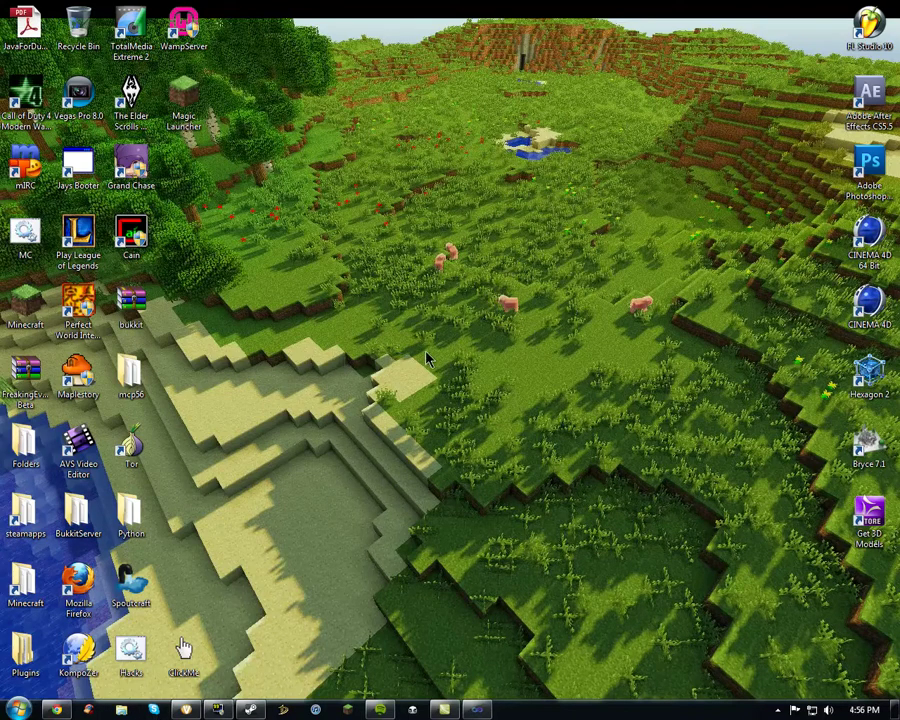
{"action": "left_click", "coordinate": [57, 708]}
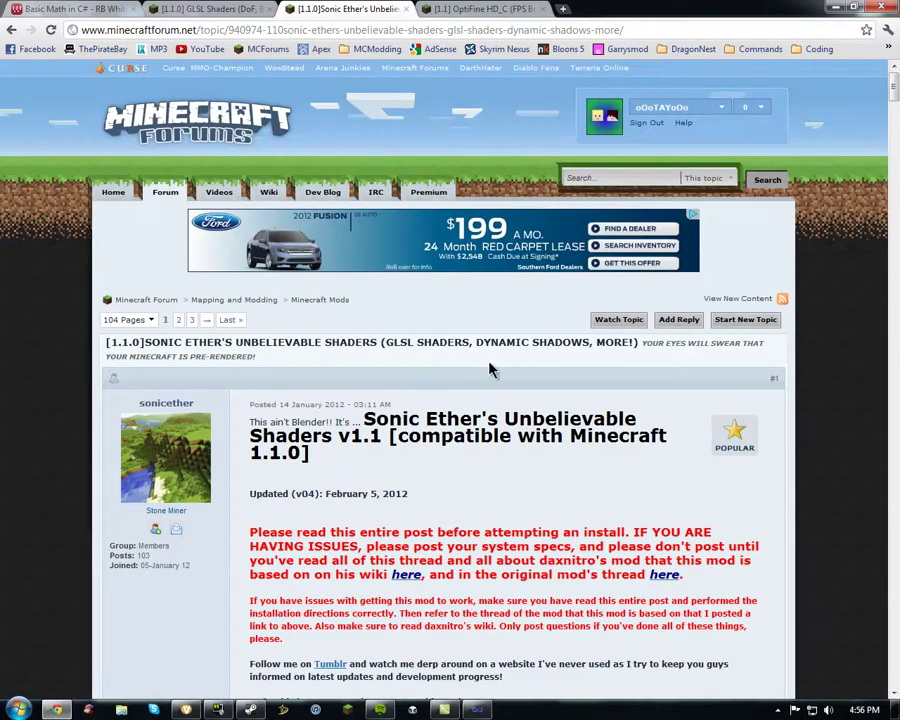
{"action": "triple_click", "coordinate": [325, 30]}
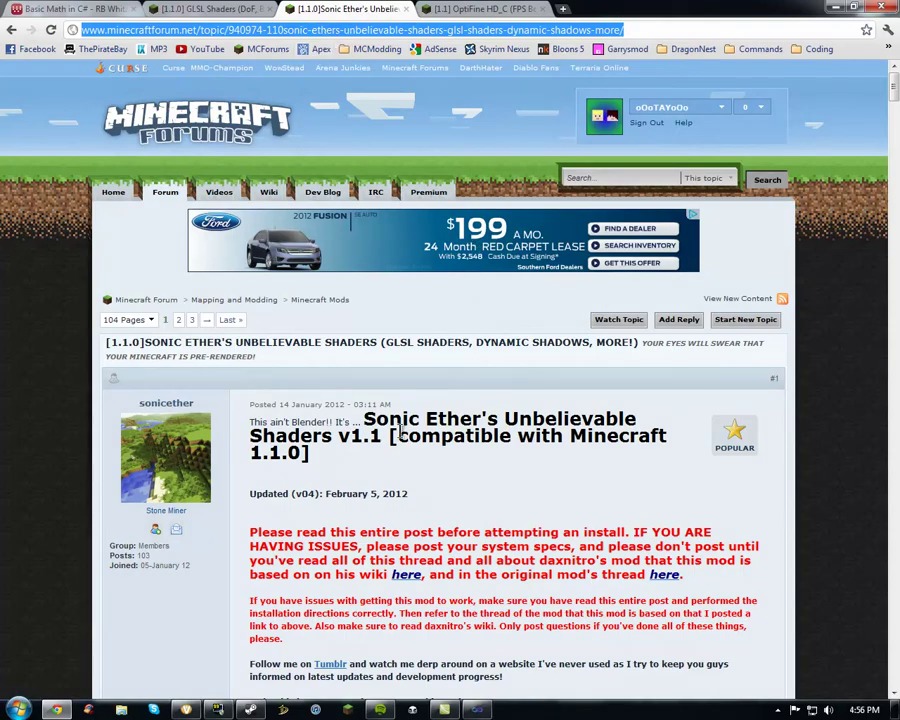
{"action": "left_click", "coordinate": [458, 347]}
Step: Examine the introduction and the preview screenshots in the Sonic Ether's Unbelievable Shaders forum post
{"action": "scroll", "coordinate": [378, 420], "scroll_direction": "down", "scroll_amount": 1}
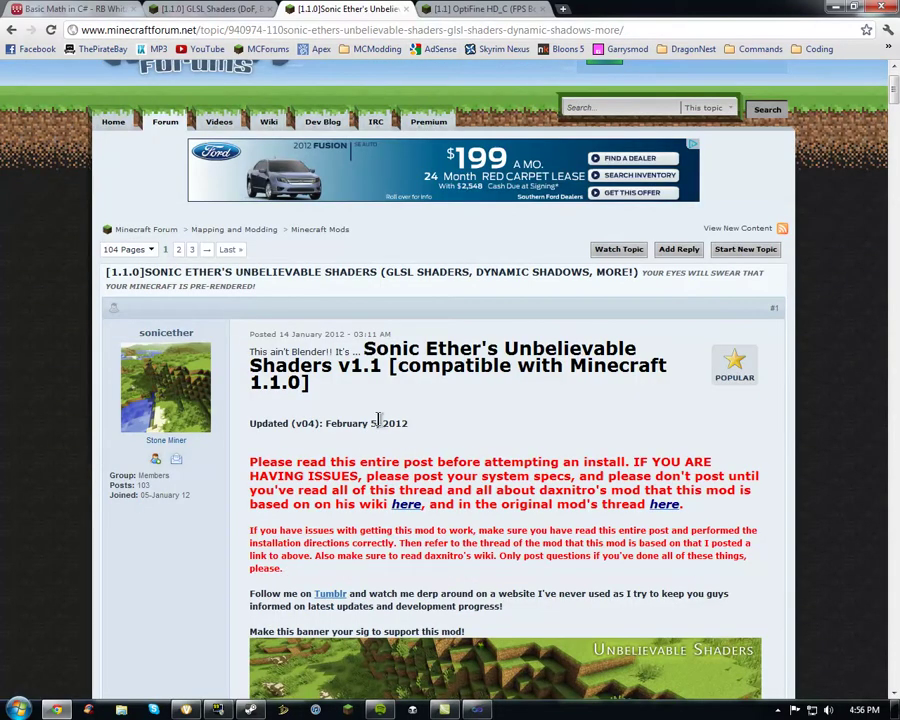
{"action": "scroll", "coordinate": [352, 414], "scroll_direction": "down", "scroll_amount": 2}
{"action": "scroll", "coordinate": [210, 413], "scroll_direction": "up", "scroll_amount": 3}
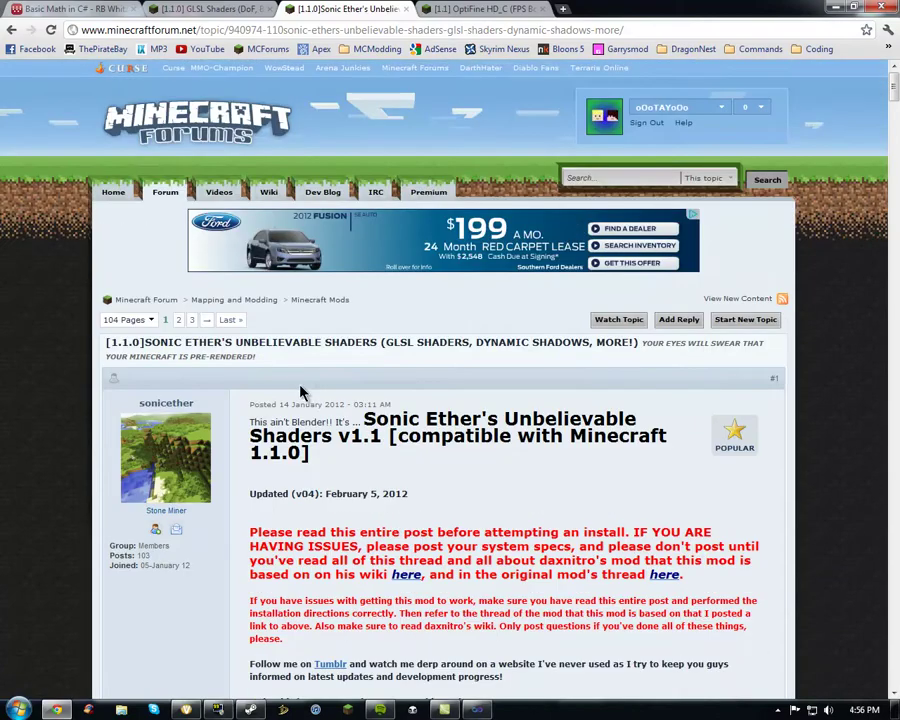
{"action": "scroll", "coordinate": [285, 470], "scroll_direction": "down", "scroll_amount": 2}
{"action": "scroll", "coordinate": [260, 478], "scroll_direction": "down", "scroll_amount": 2}
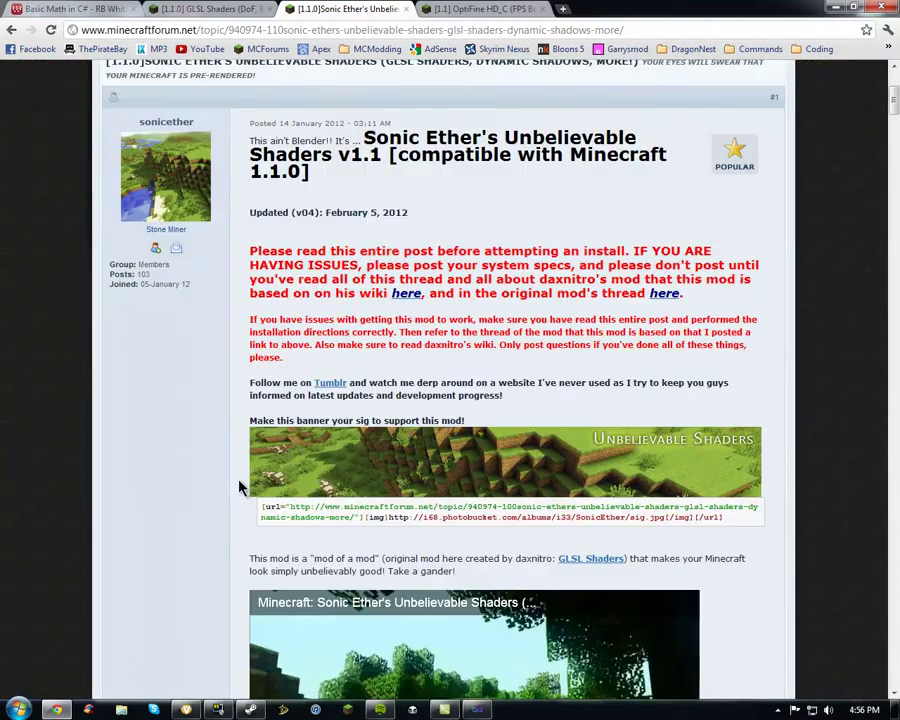
{"action": "scroll", "coordinate": [210, 400], "scroll_direction": "down", "scroll_amount": 5}
{"action": "scroll", "coordinate": [196, 372], "scroll_direction": "down", "scroll_amount": 6}
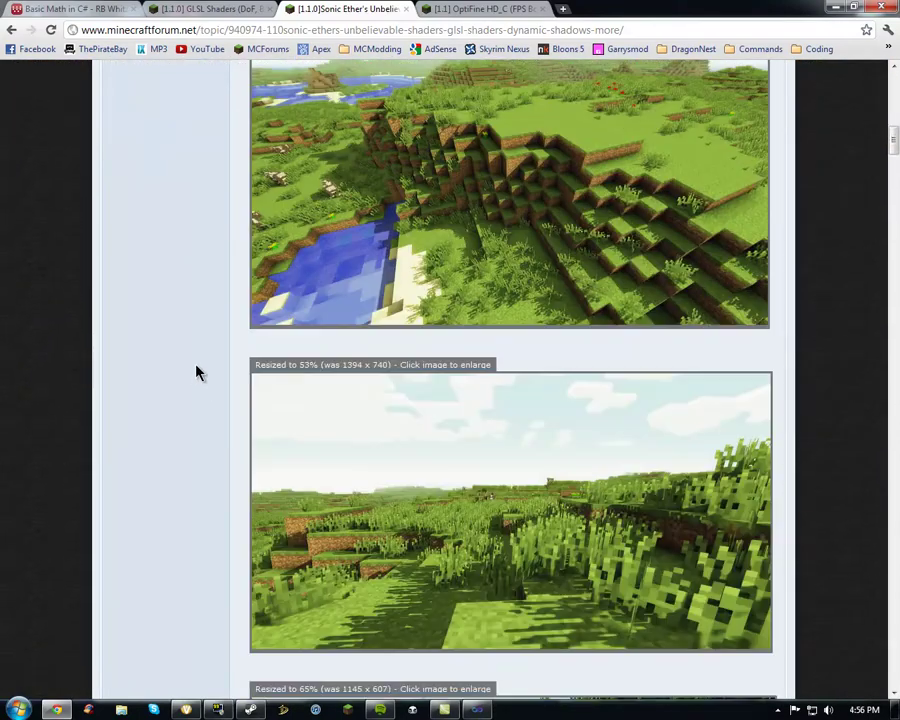
{"action": "scroll", "coordinate": [406, 212], "scroll_direction": "up", "scroll_amount": 3}
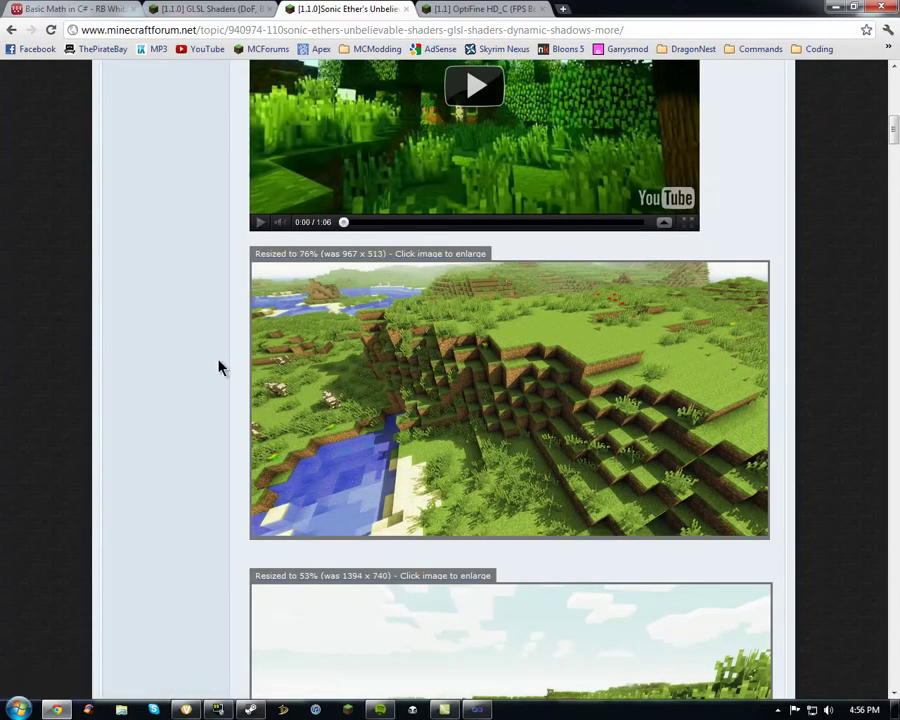
{"action": "scroll", "coordinate": [346, 307], "scroll_direction": "up", "scroll_amount": 1}
{"action": "scroll", "coordinate": [233, 295], "scroll_direction": "down", "scroll_amount": 3}
{"action": "scroll", "coordinate": [281, 263], "scroll_direction": "up", "scroll_amount": 3}
{"action": "scroll", "coordinate": [197, 334], "scroll_direction": "down", "scroll_amount": 3}
{"action": "scroll", "coordinate": [190, 360], "scroll_direction": "down", "scroll_amount": 10}
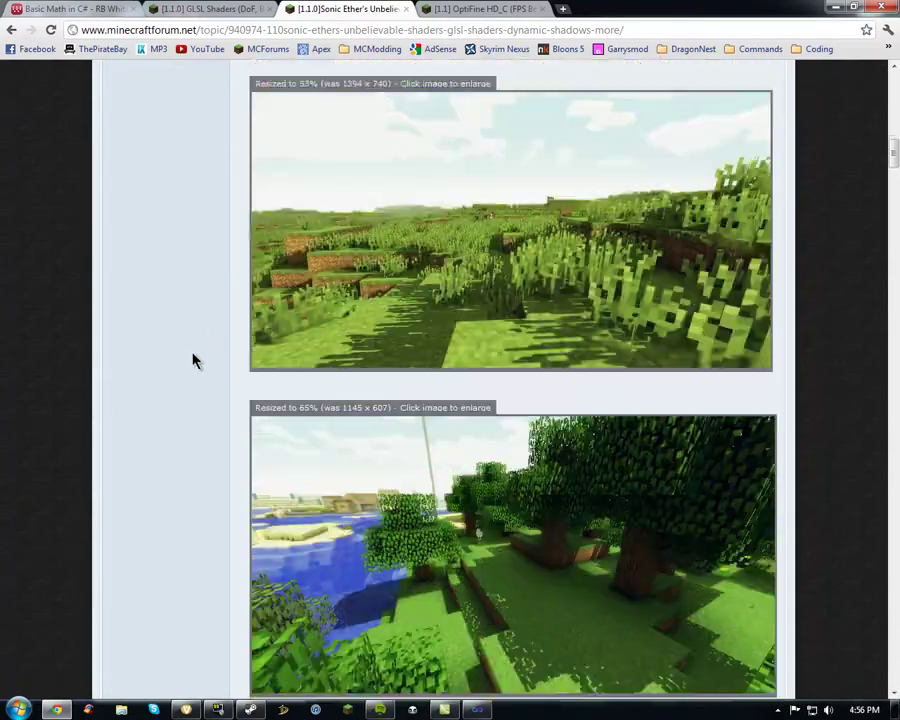
Step: Open the OptiFine thread linked in the post's Installation section, close the duplicate OptiFine page and find the HD C Standard downloads
{"action": "scroll", "coordinate": [195, 345], "scroll_direction": "down", "scroll_amount": 5}
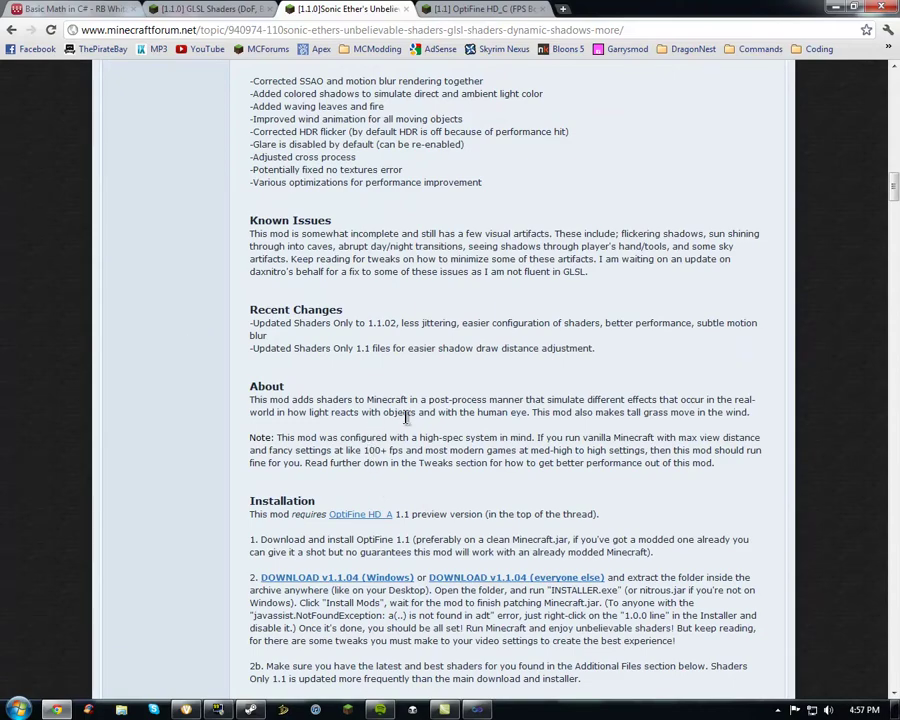
{"action": "middle_click", "coordinate": [388, 514]}
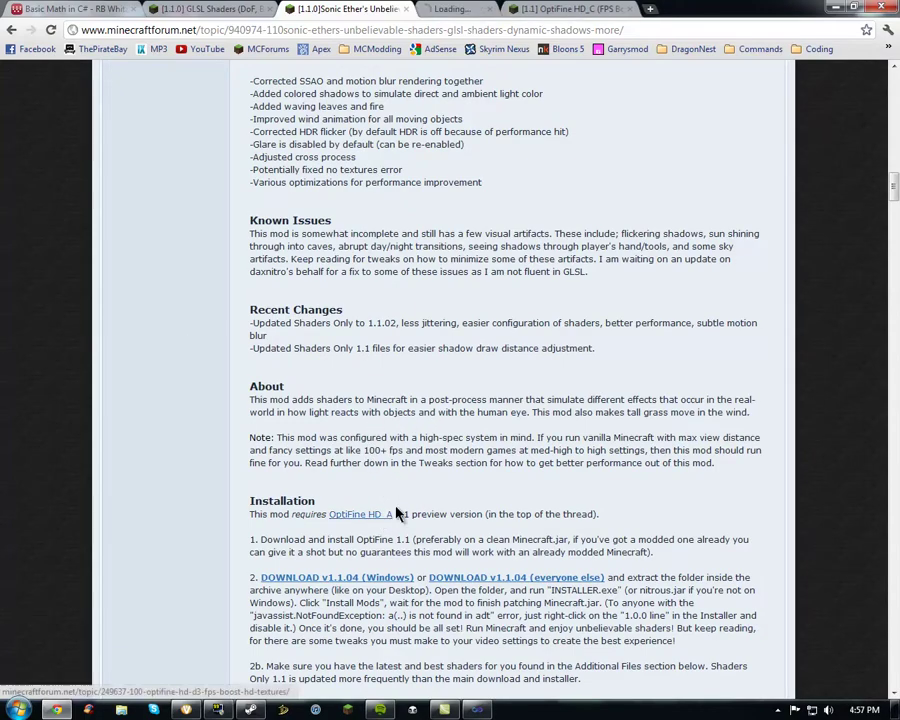
{"action": "left_click", "coordinate": [482, 10]}
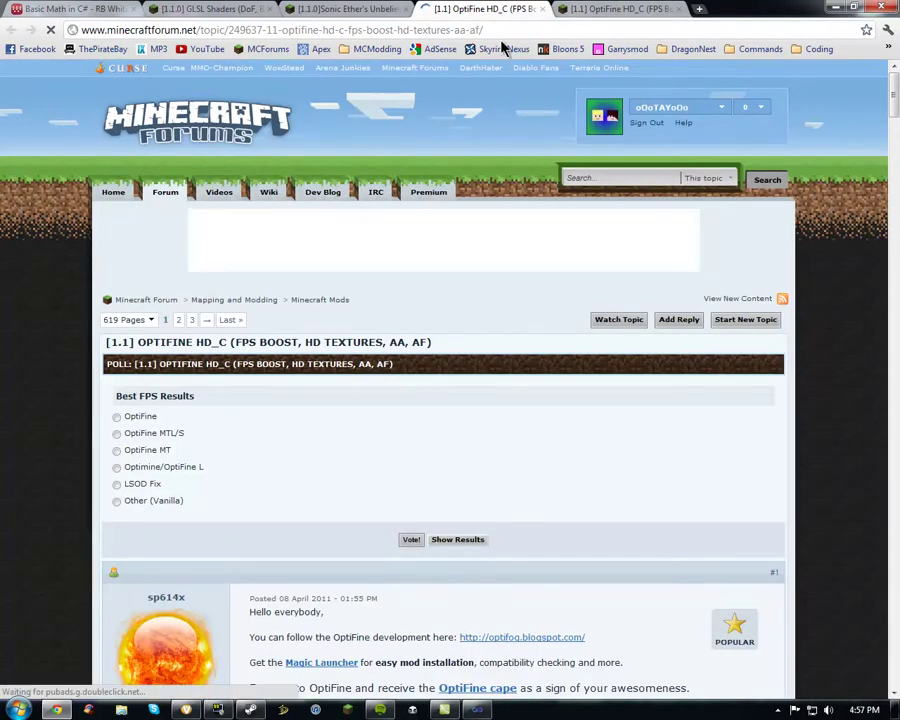
{"action": "left_click", "coordinate": [679, 9]}
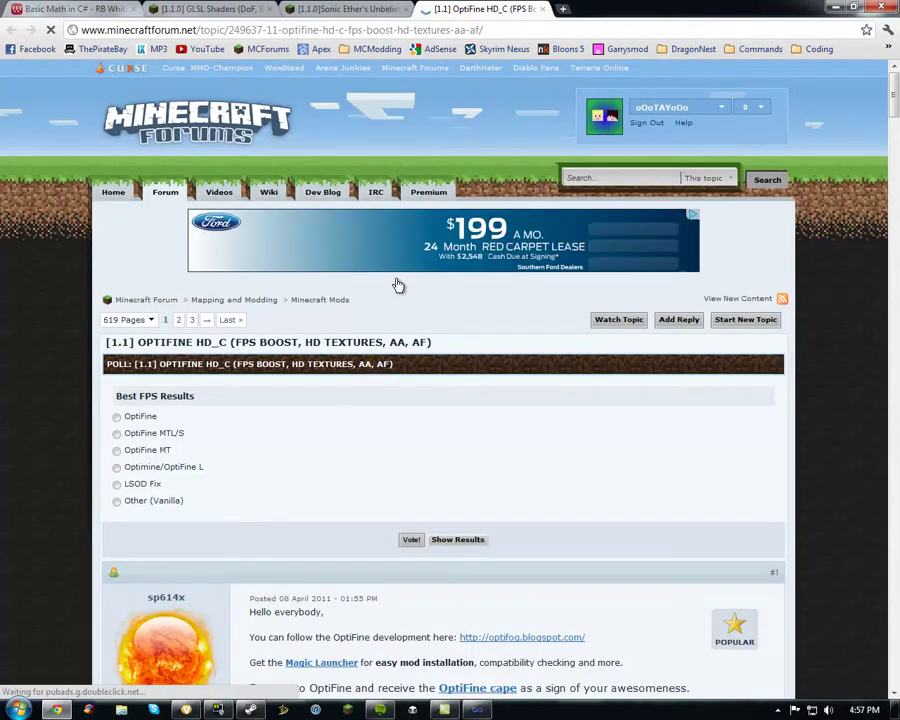
{"action": "scroll", "coordinate": [338, 460], "scroll_direction": "down", "scroll_amount": 5}
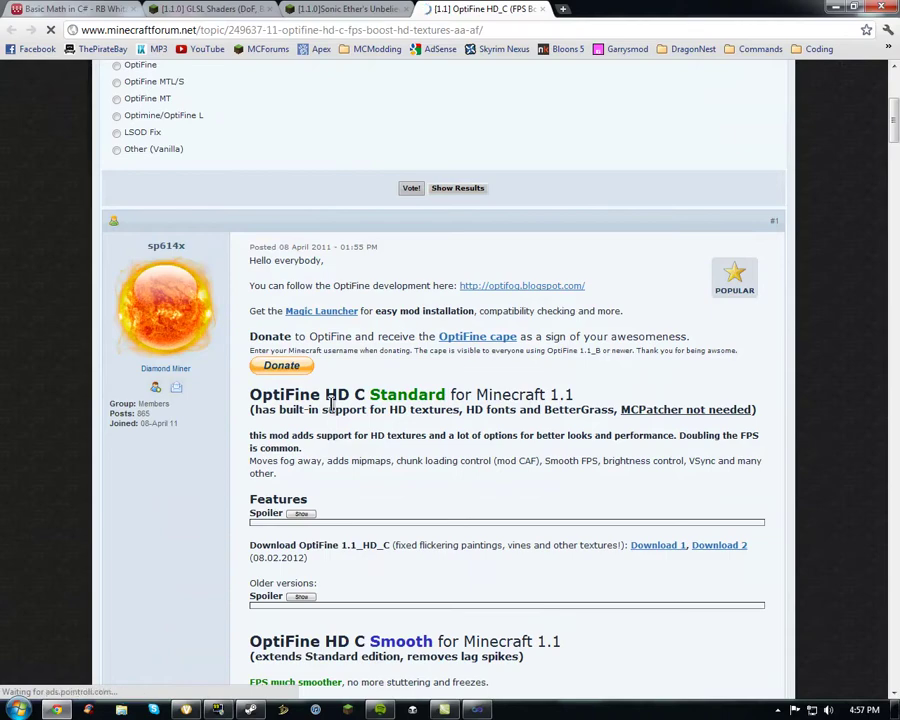
Step: Download OptiFine_1.1_HD_C.zip through the second download link for the Standard edition, skipping the ad, and close the download page
{"action": "middle_click", "coordinate": [726, 546]}
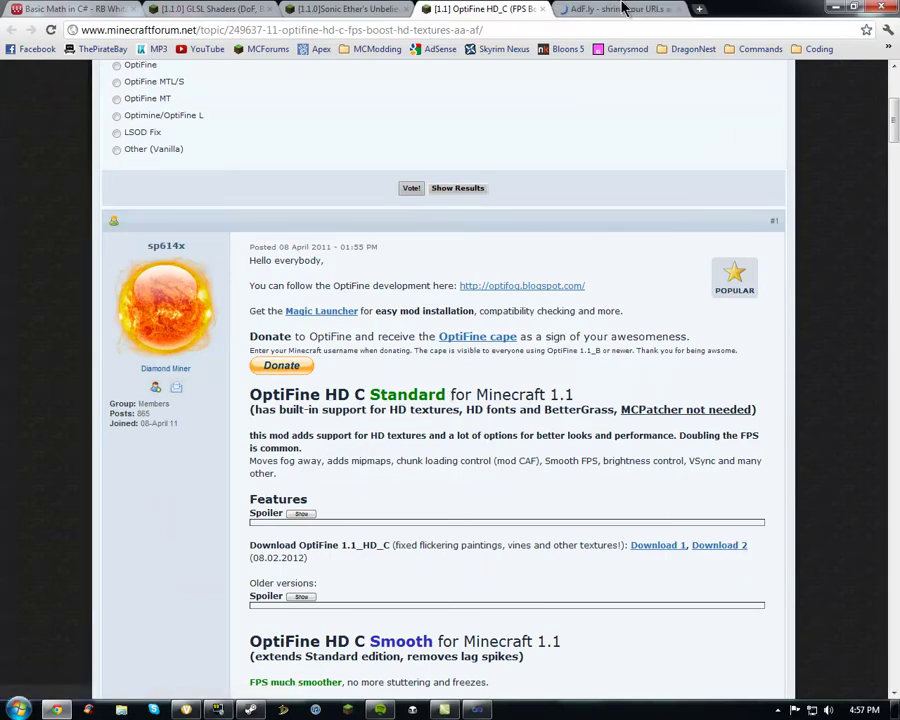
{"action": "left_click", "coordinate": [620, 10]}
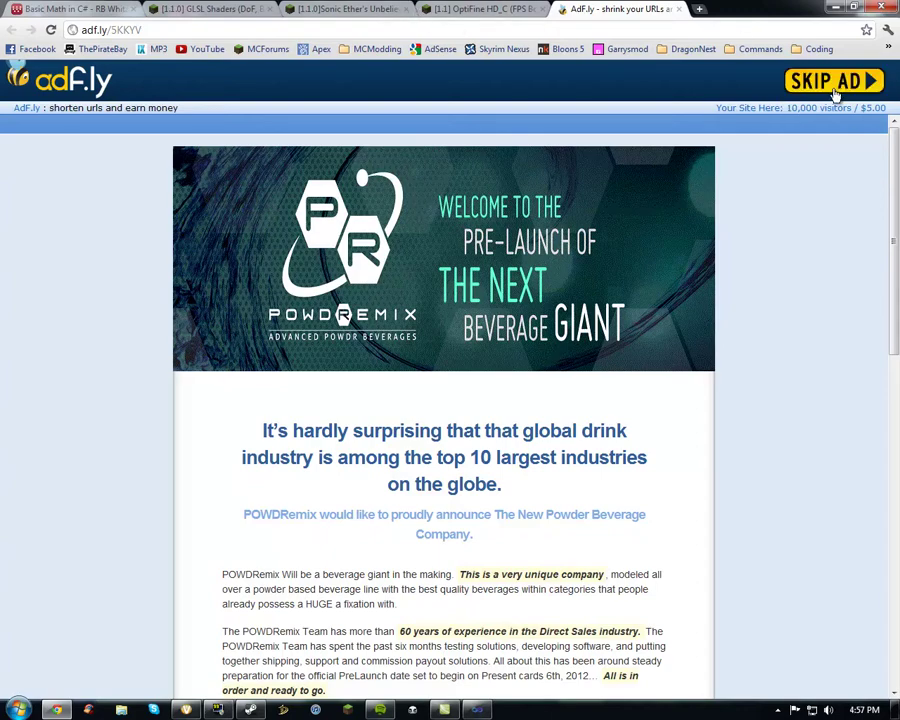
{"action": "left_click", "coordinate": [834, 84]}
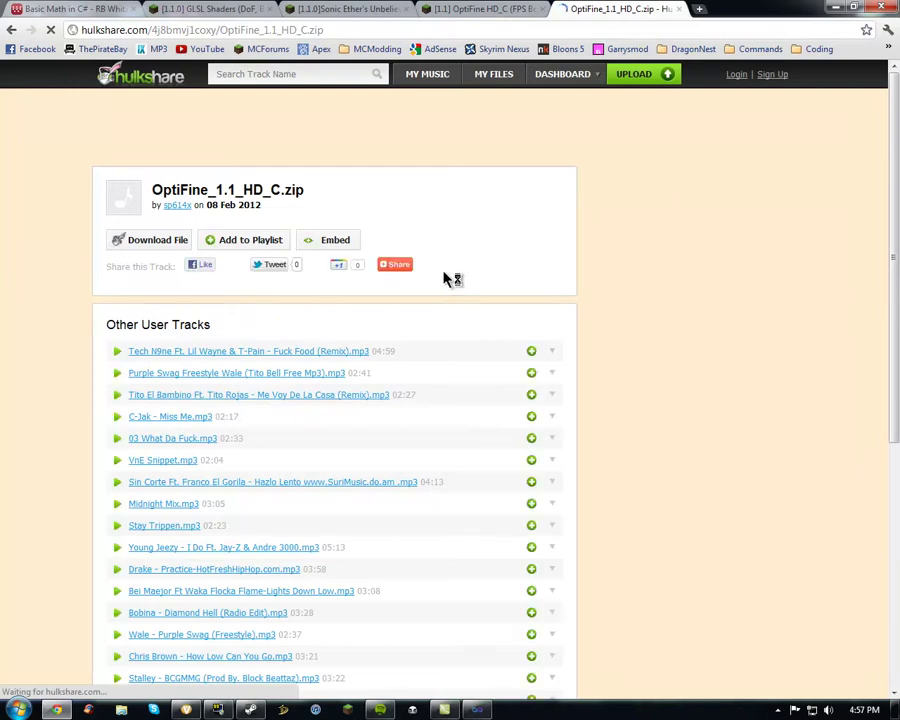
{"action": "left_click", "coordinate": [155, 245]}
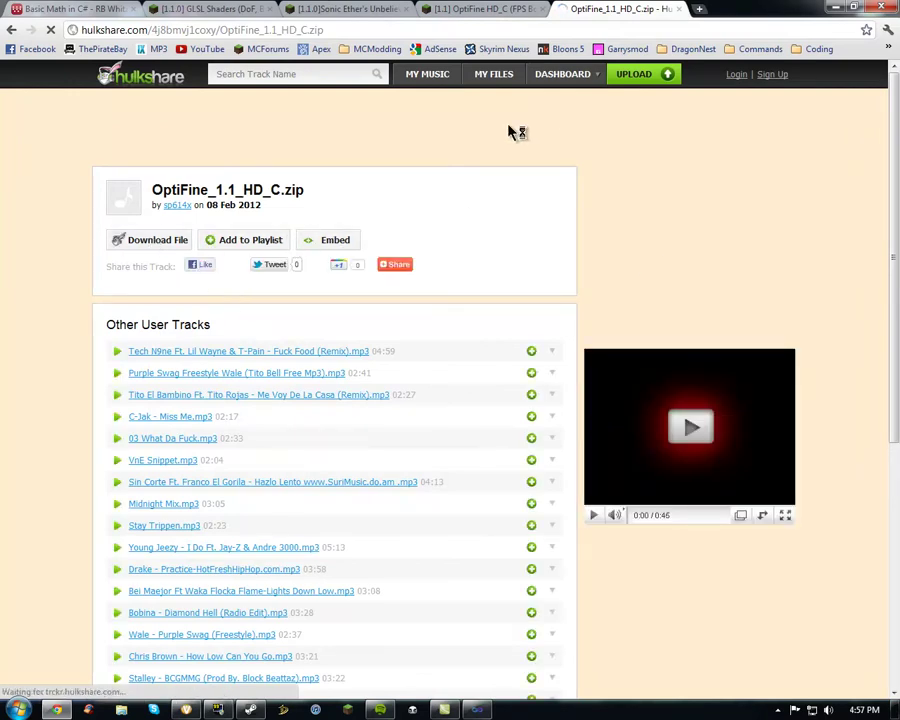
{"action": "left_click", "coordinate": [680, 9]}
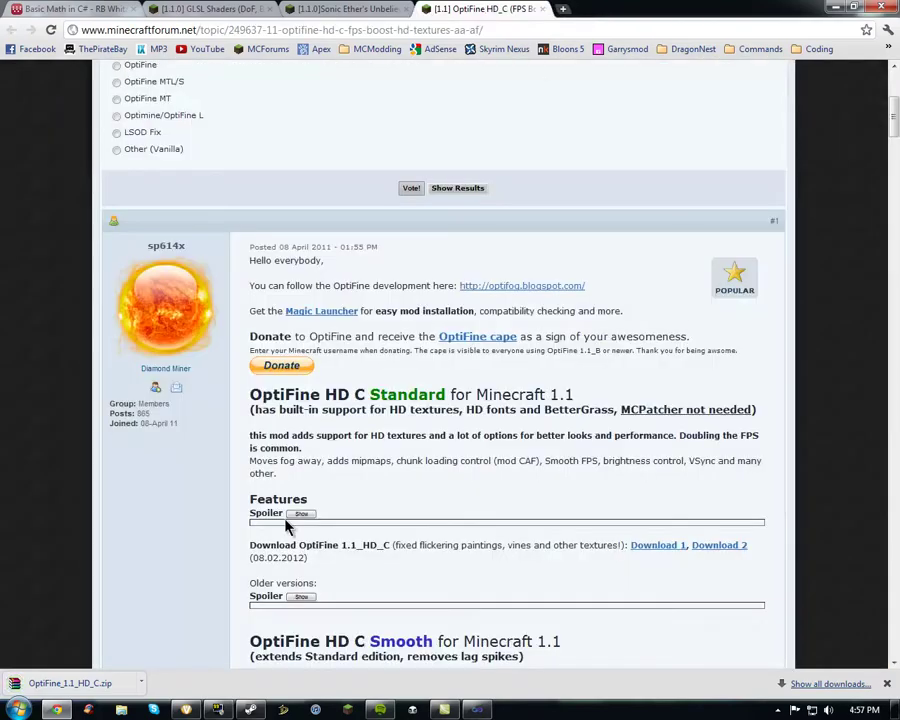
Step: Download the Windows v1.1.04 zip of Sonic Ether's Unbelievable Shaders from its forum post, skipping the ad, and close the download page
{"action": "left_click", "coordinate": [370, 12]}
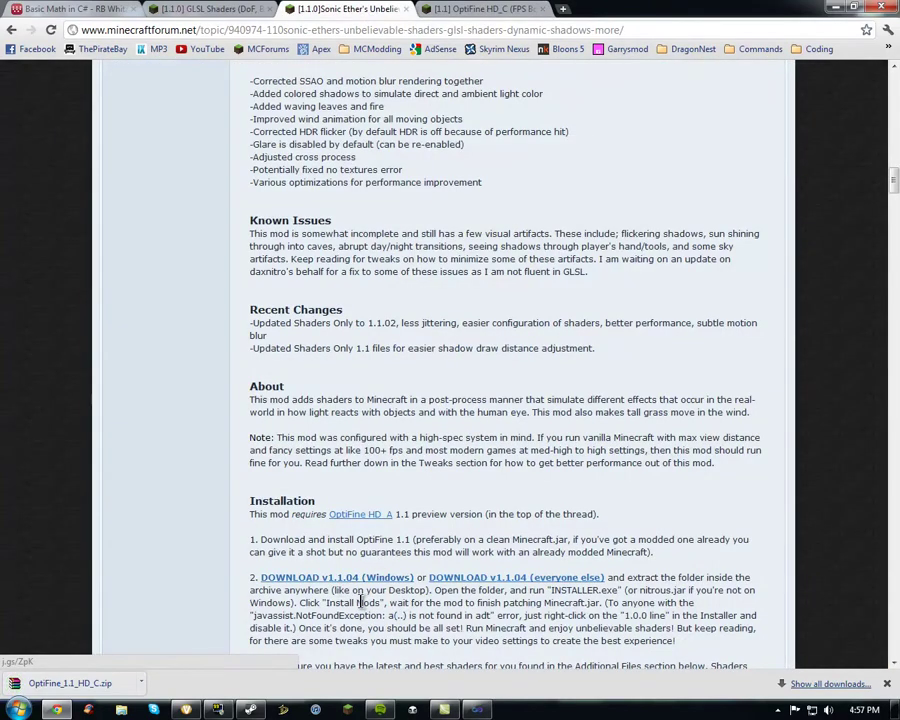
{"action": "scroll", "coordinate": [383, 532], "scroll_direction": "down", "scroll_amount": 1}
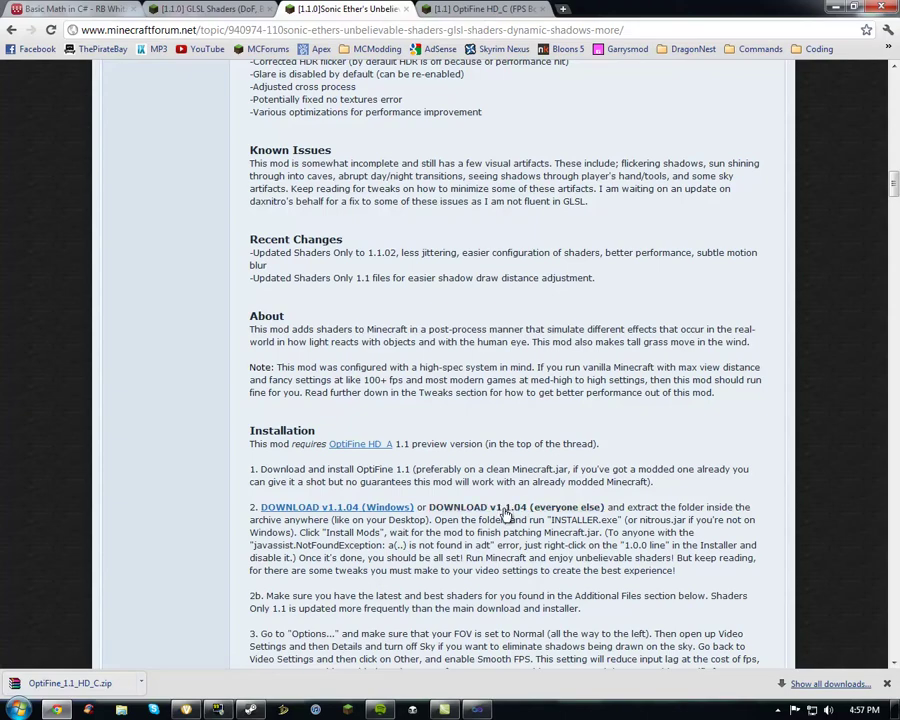
{"action": "left_click", "coordinate": [376, 510]}
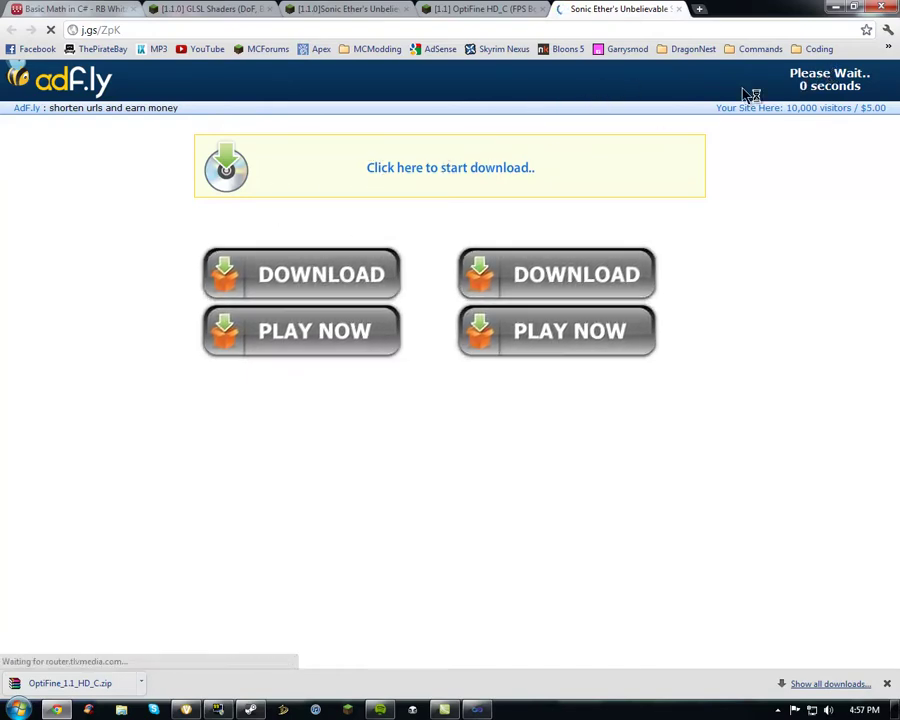
{"action": "left_click", "coordinate": [800, 80]}
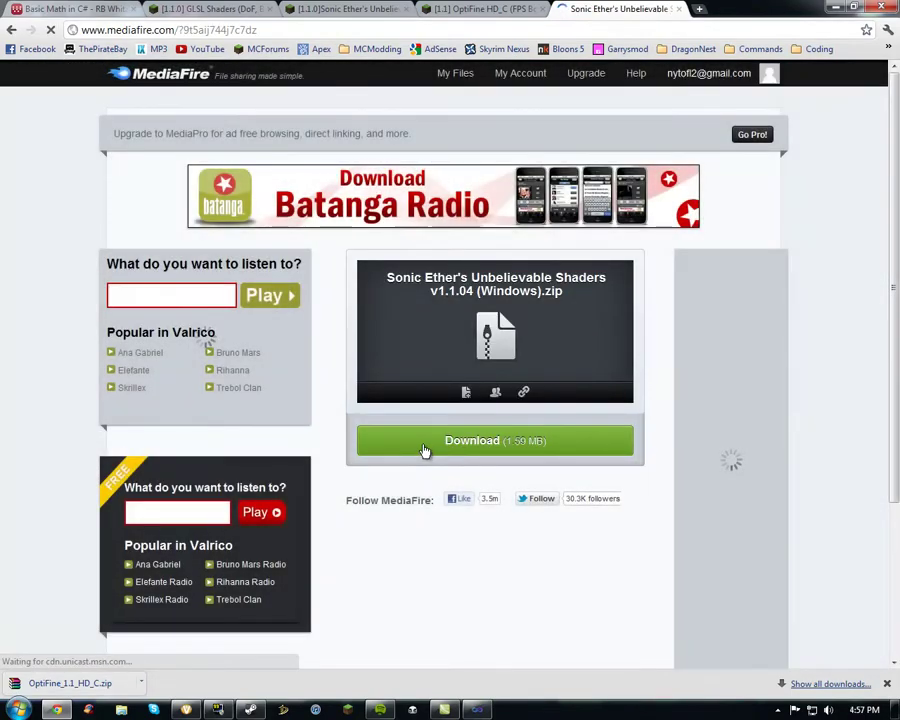
{"action": "left_click", "coordinate": [425, 451]}
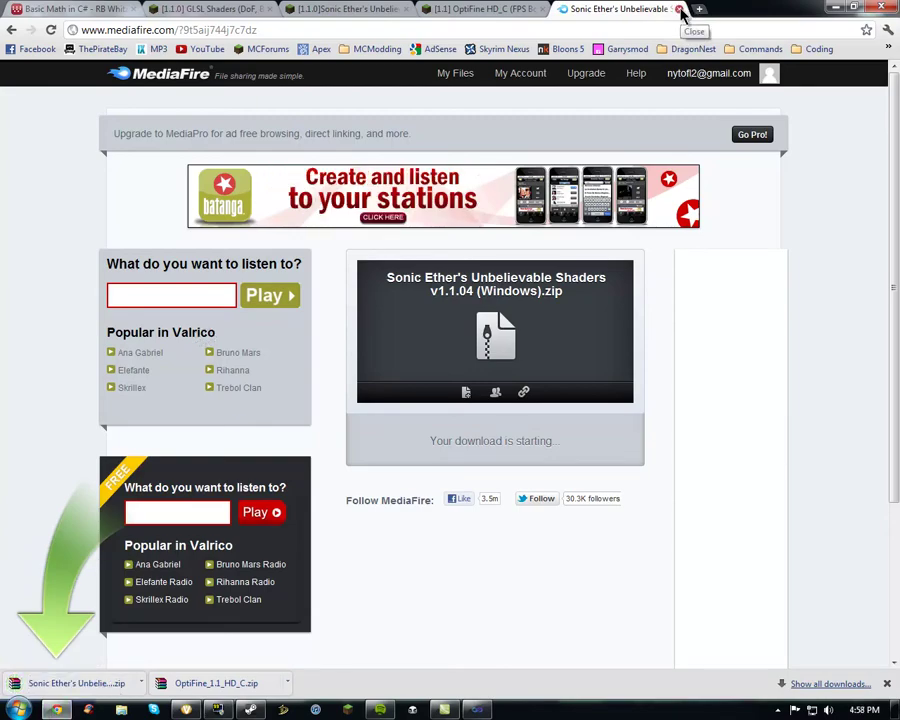
{"action": "left_click", "coordinate": [679, 9]}
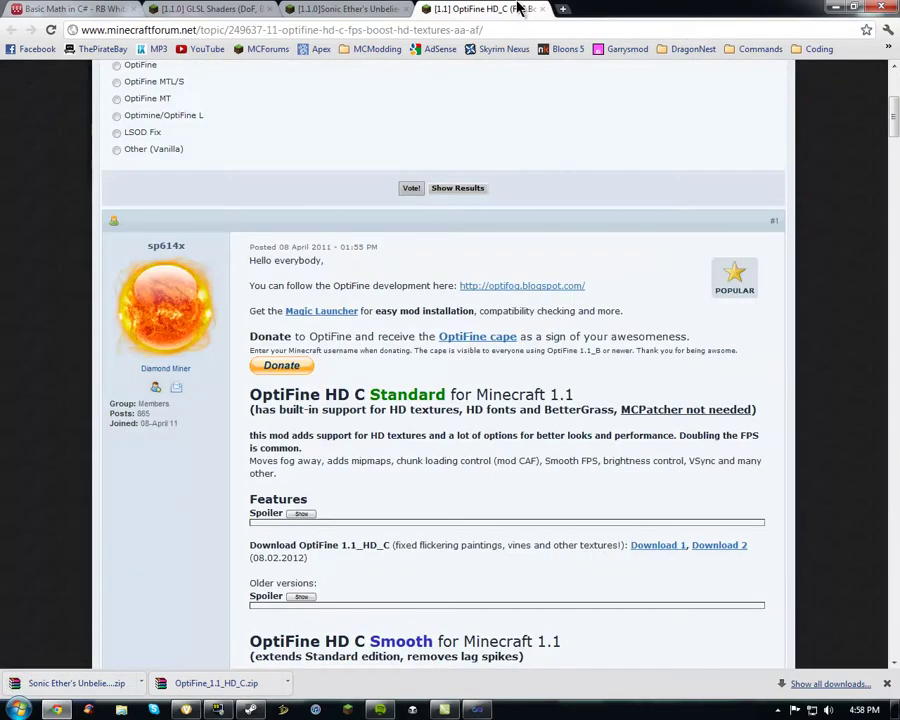
Step: Open the downloaded Sonic Ether's shaders archive, minimize the browser and run INSTALLER.exe from the archive
{"action": "left_click", "coordinate": [838, 8]}
{"action": "left_click", "coordinate": [57, 710]}
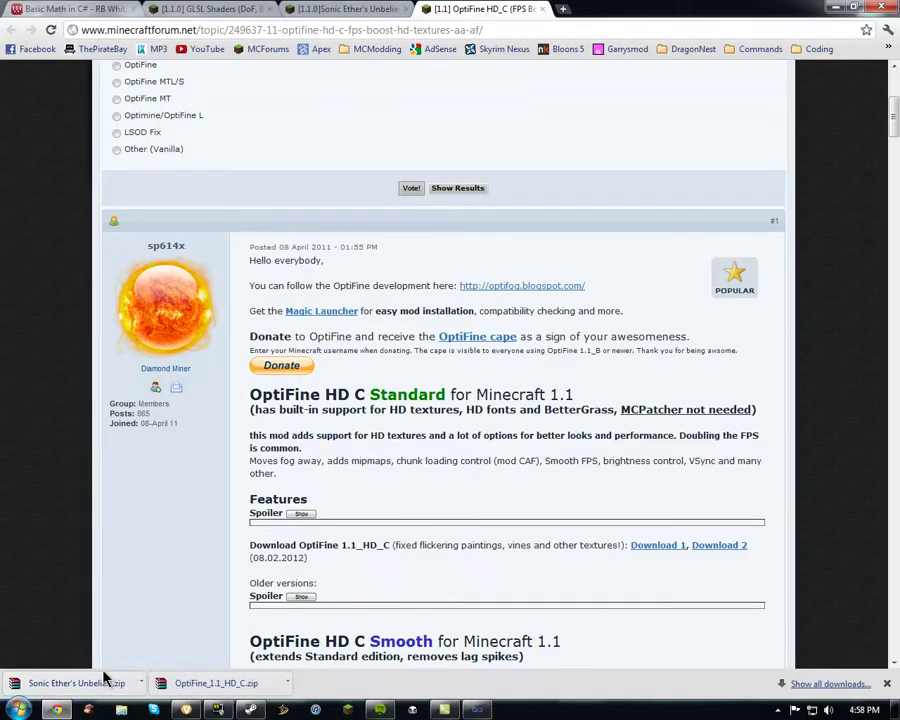
{"action": "left_click", "coordinate": [121, 689]}
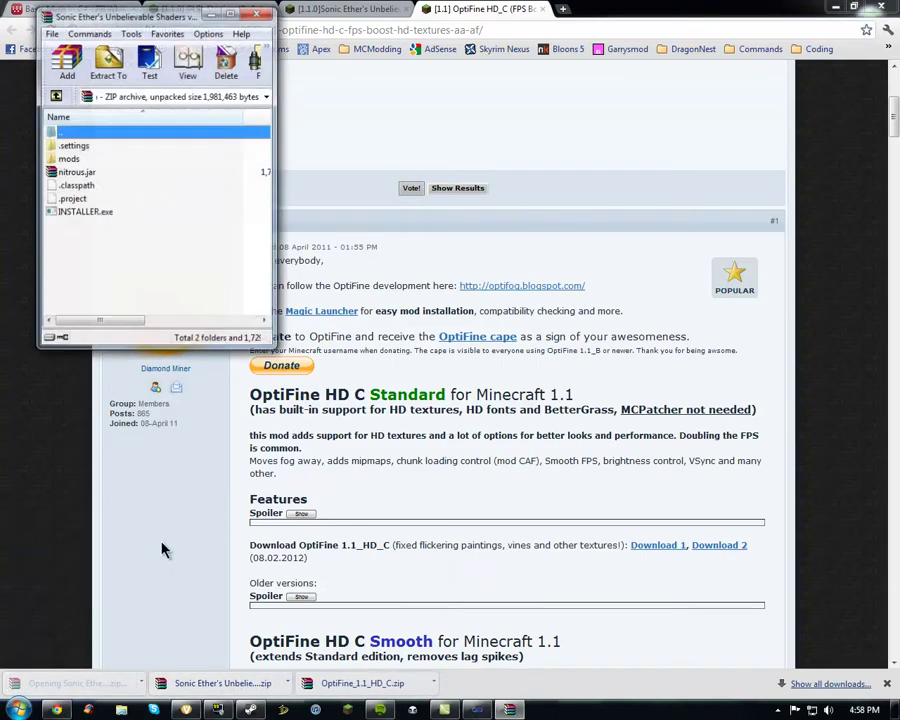
{"action": "left_click", "coordinate": [837, 9]}
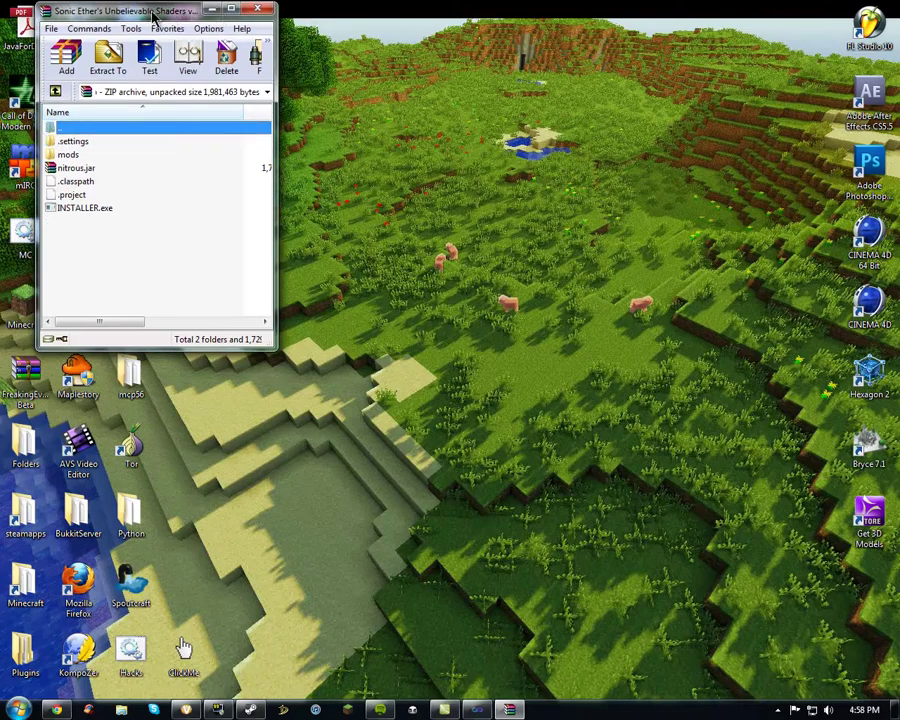
{"action": "left_click_drag", "start_coordinate": [148, 70], "coordinate": [484, 171]}
{"action": "double_click", "coordinate": [413, 362]}
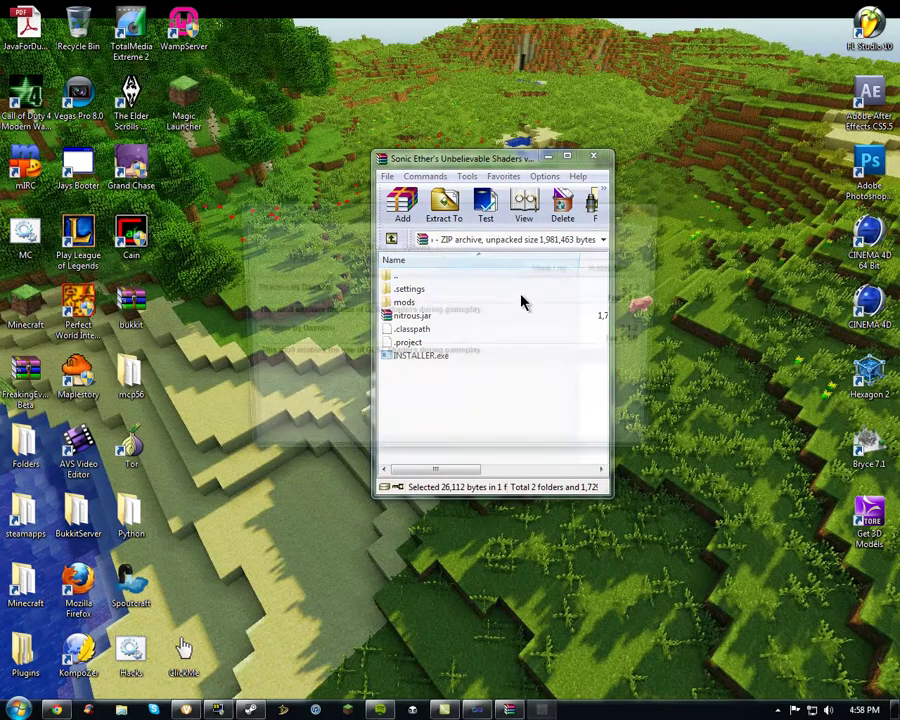
Step: Rearrange the desktop by moving the Nitrous installer window lower and the shaders archive window higher
{"action": "left_click_drag", "start_coordinate": [450, 225], "coordinate": [433, 295]}
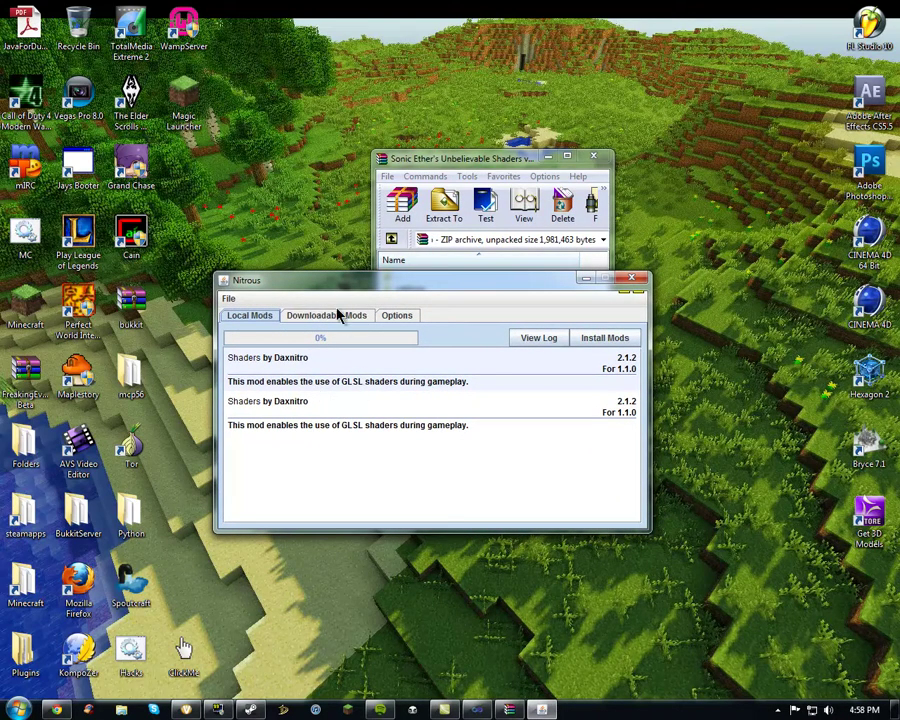
{"action": "left_click_drag", "start_coordinate": [324, 284], "coordinate": [323, 378]}
{"action": "left_click_drag", "start_coordinate": [426, 155], "coordinate": [416, 121]}
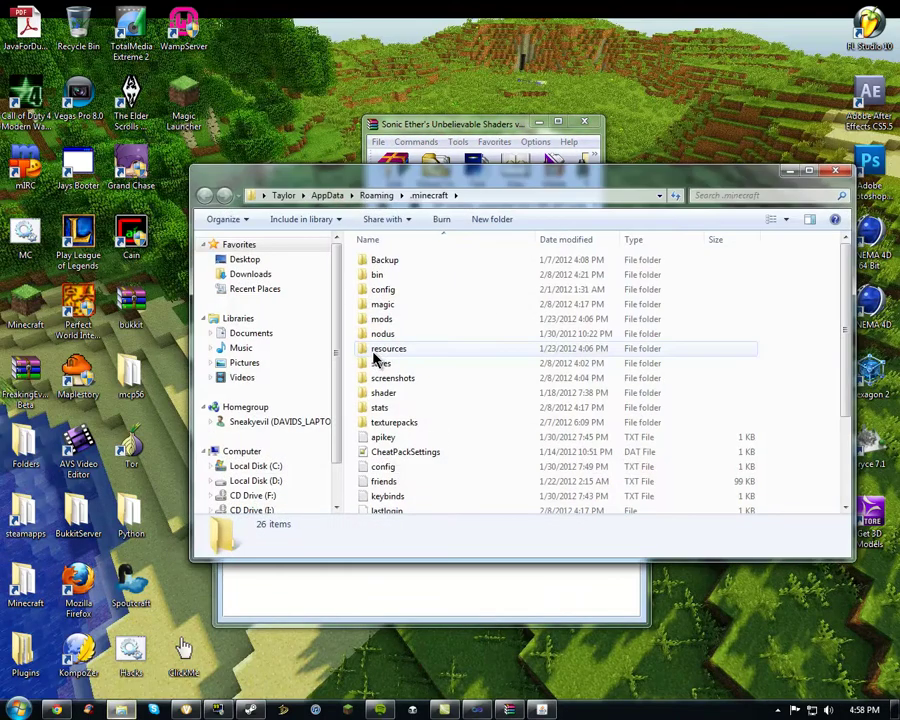
Step: Close the .minecraft folder window, view the game's location on disk in the Minecraft launcher options, and close the launcher
{"action": "left_click", "coordinate": [836, 173]}
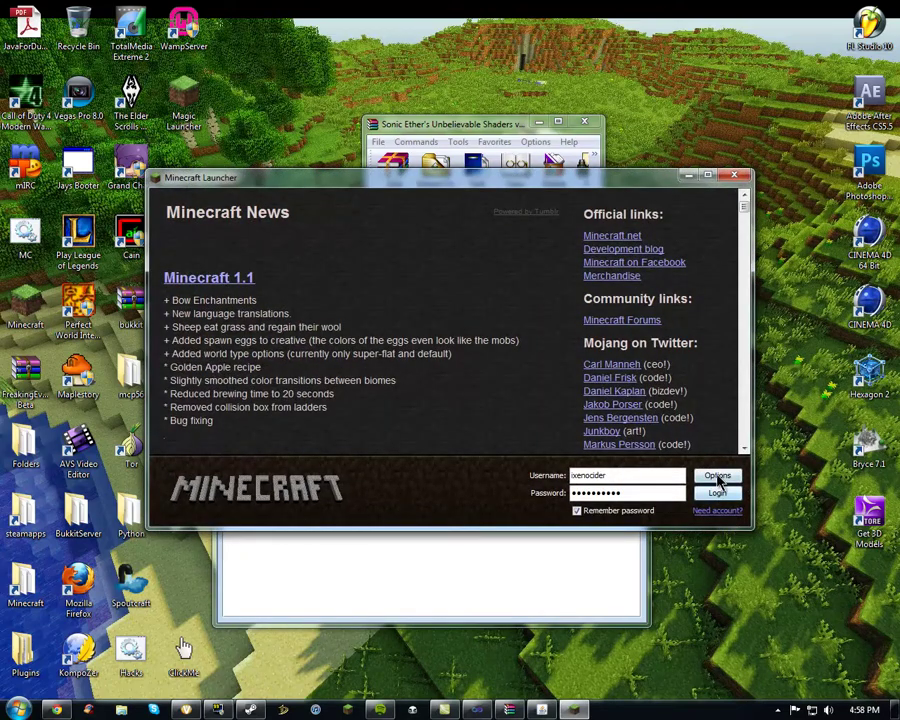
{"action": "left_click", "coordinate": [718, 477]}
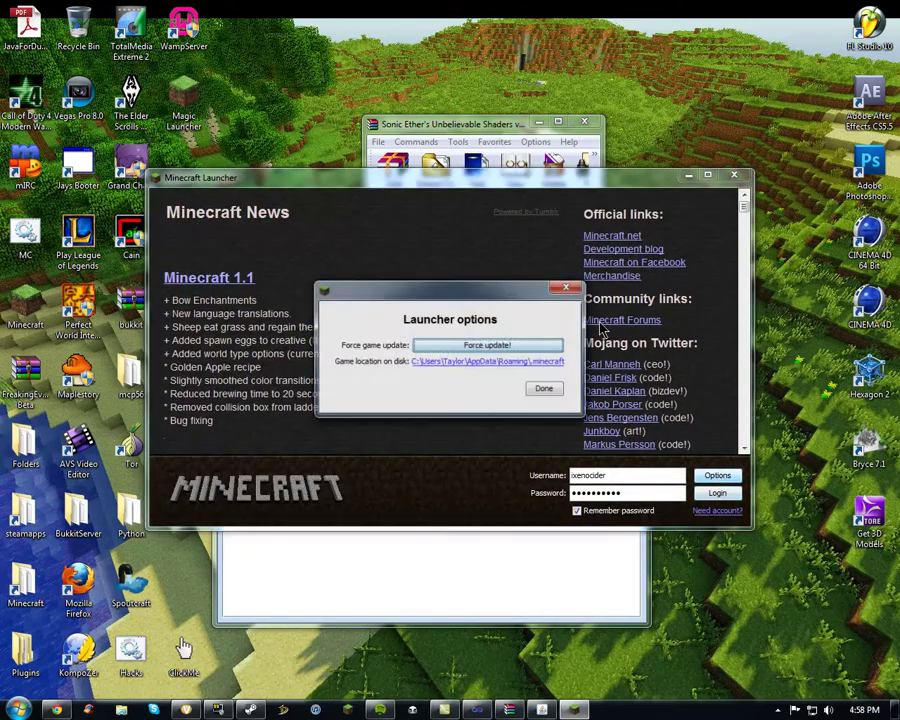
{"action": "left_click", "coordinate": [567, 287]}
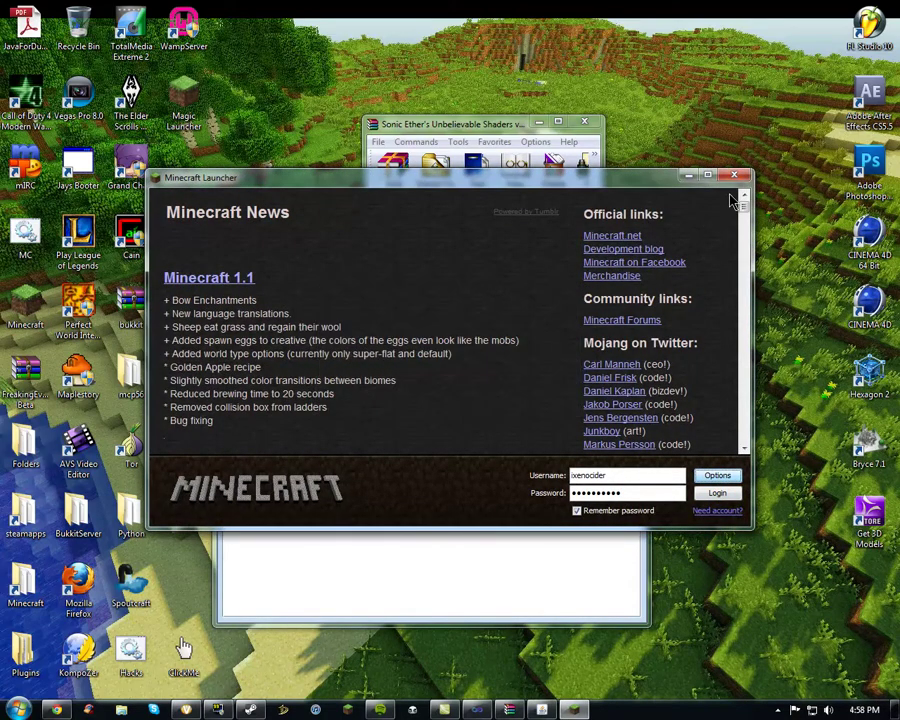
{"action": "left_click", "coordinate": [734, 175]}
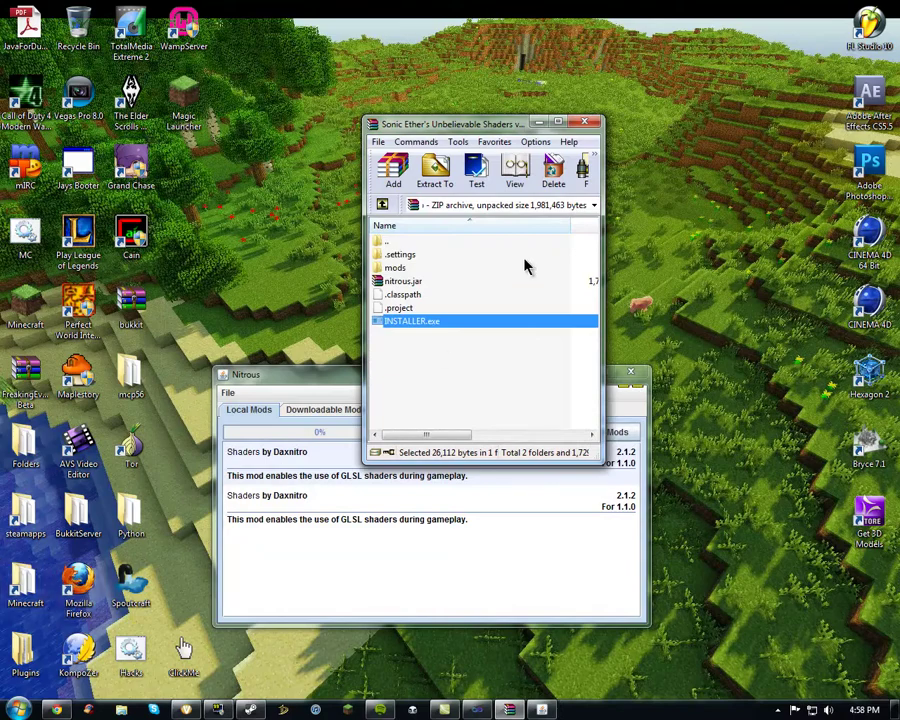
Step: Install the local Shaders mods with the Nitrous installer, then close the installer and the shaders archive
{"action": "left_click_drag", "start_coordinate": [443, 127], "coordinate": [239, 126]}
{"action": "left_click", "coordinate": [464, 540]}
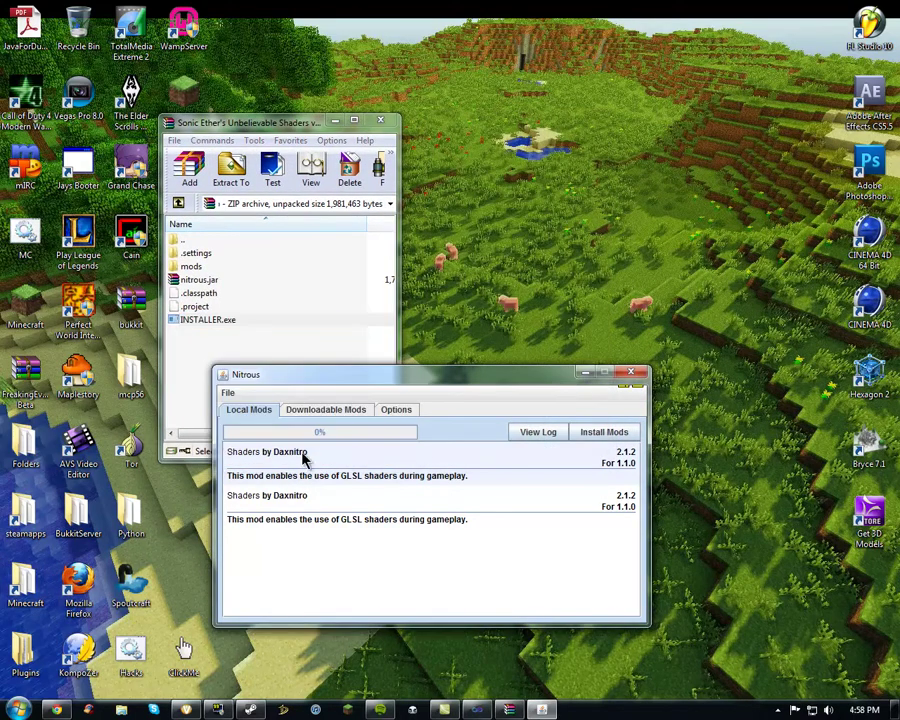
{"action": "left_click", "coordinate": [600, 436]}
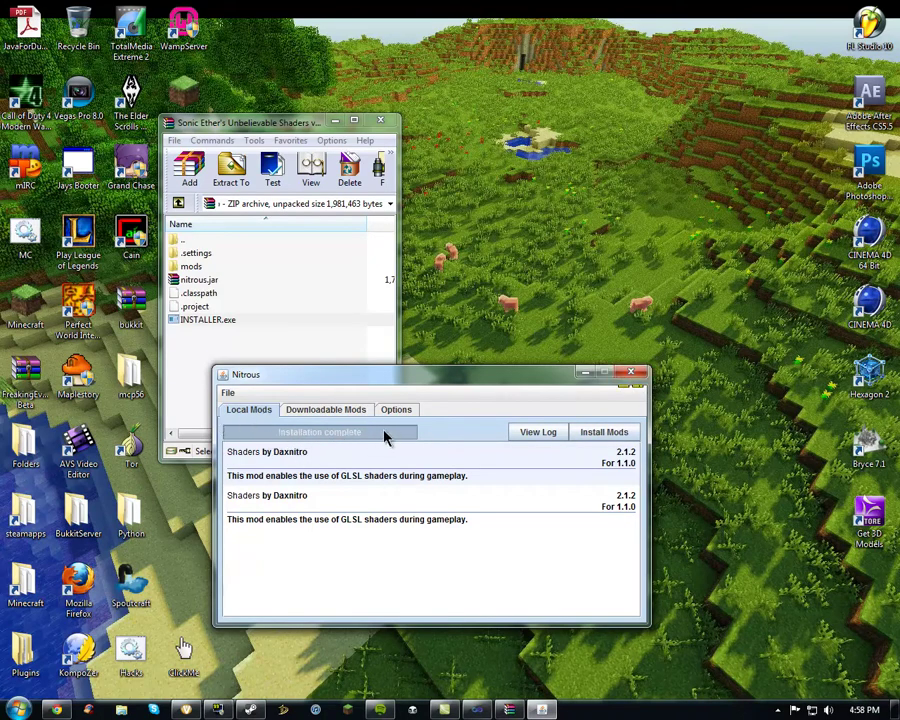
{"action": "left_click", "coordinate": [634, 373]}
{"action": "left_click", "coordinate": [385, 122]}
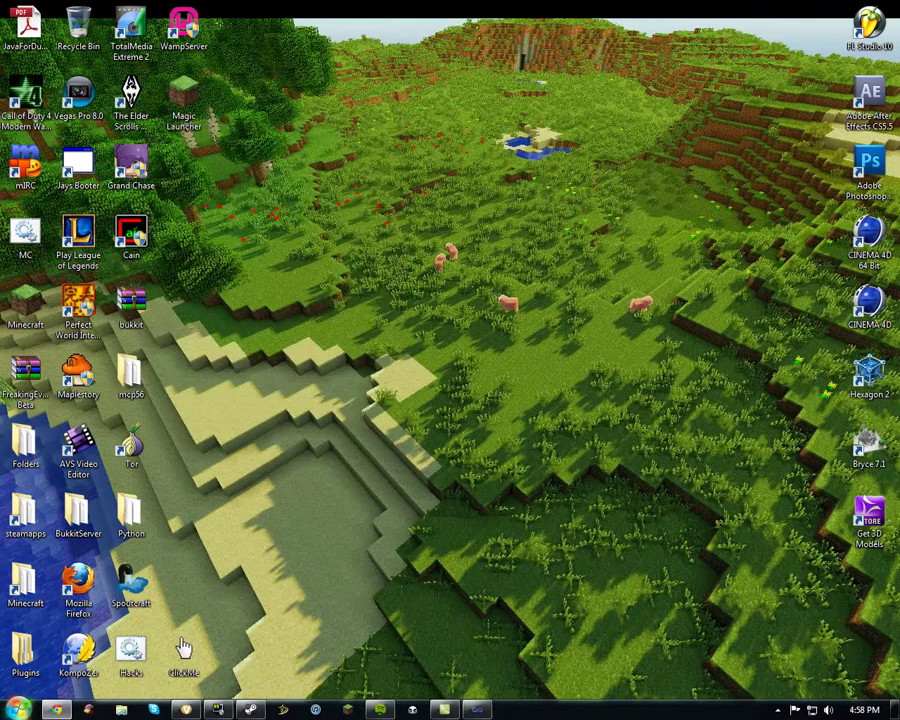
{"action": "left_click", "coordinate": [18, 709]}
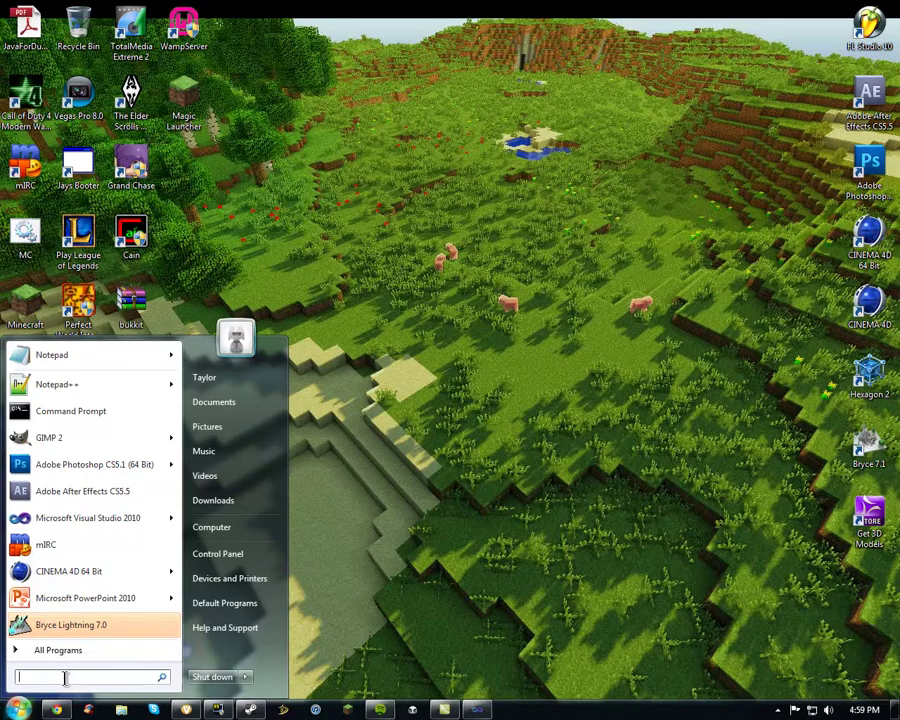
{"action": "type", "text": "%appdata"}
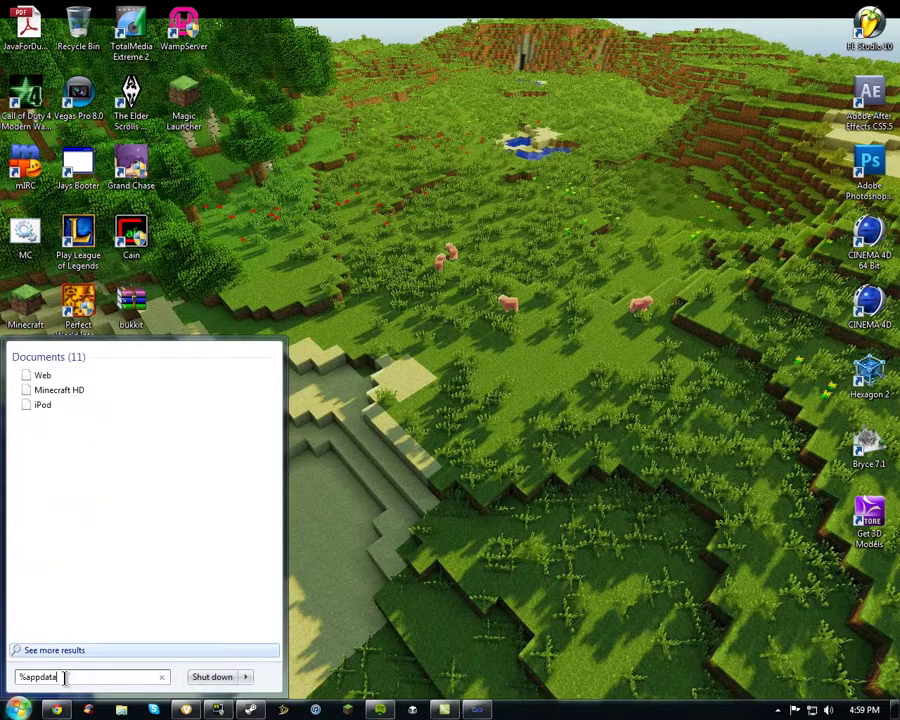
{"action": "type", "text": "%"}
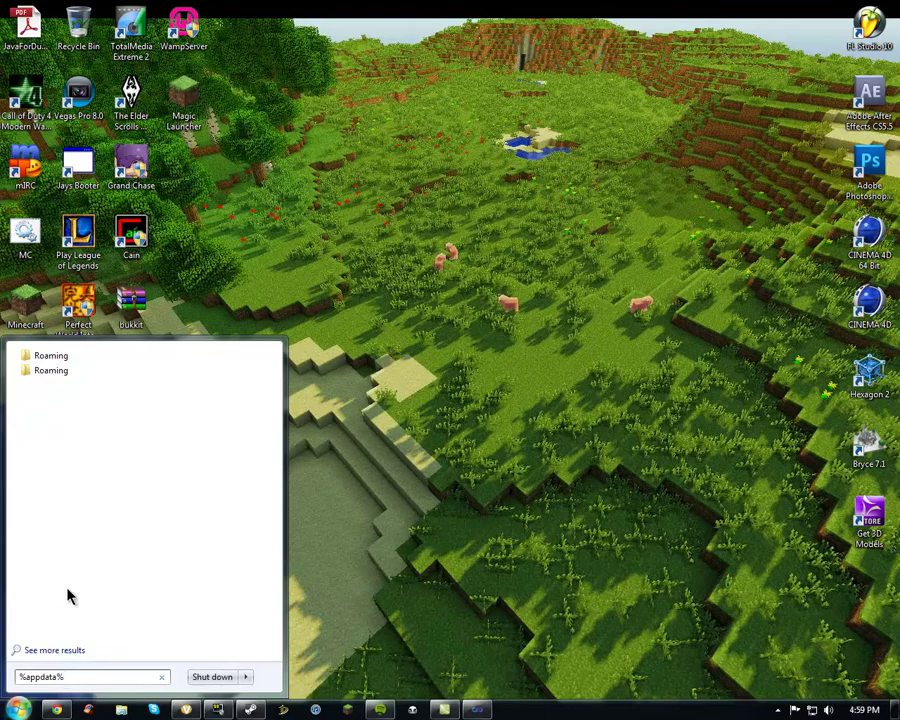
{"action": "left_click", "coordinate": [80, 650]}
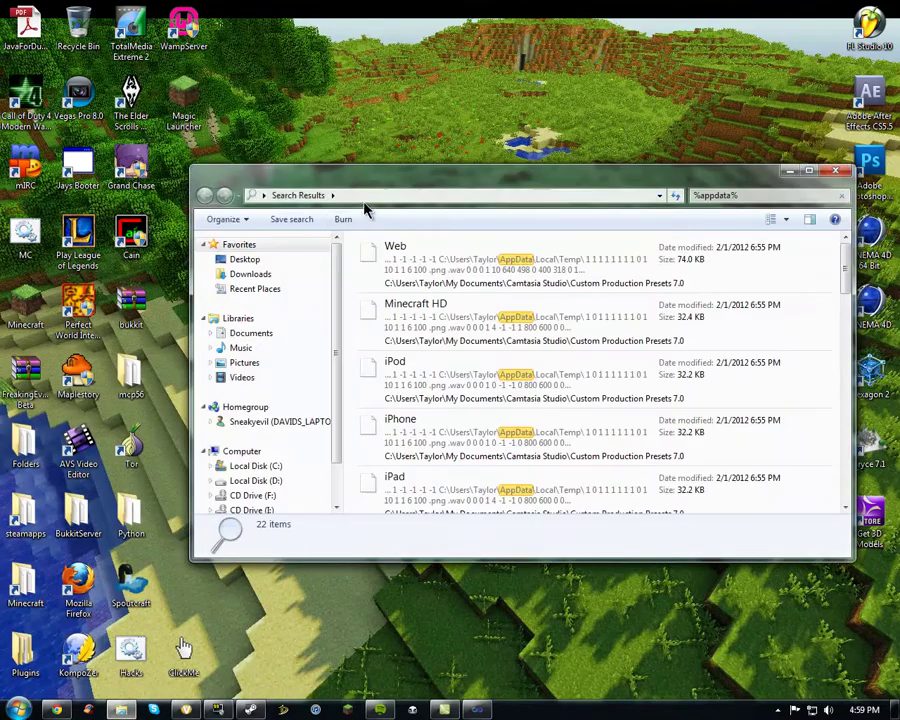
{"action": "left_click_drag", "start_coordinate": [368, 177], "coordinate": [258, 200]}
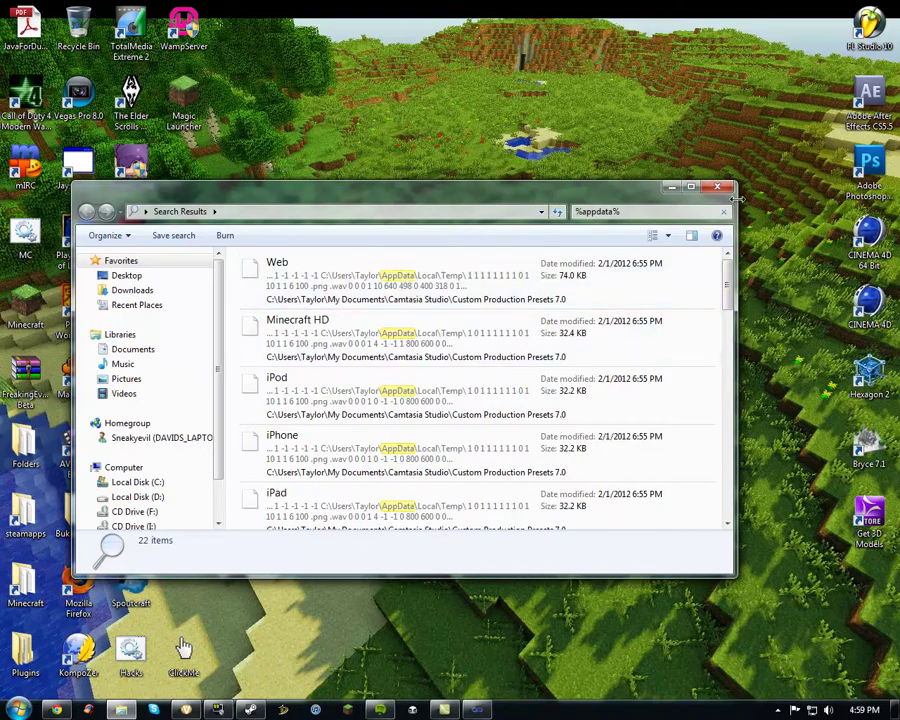
{"action": "left_click", "coordinate": [645, 211]}
{"action": "left_click", "coordinate": [718, 187]}
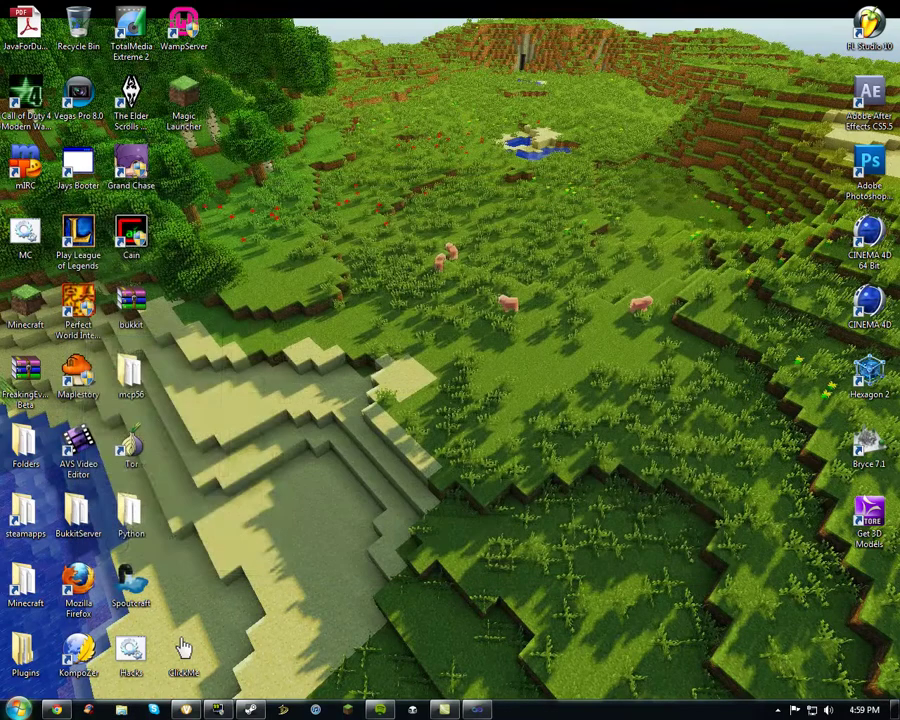
Step: Open the %appdata% location through the Windows Run dialog and go to the .minecraft\bin folder
{"action": "left_click", "coordinate": [20, 708]}
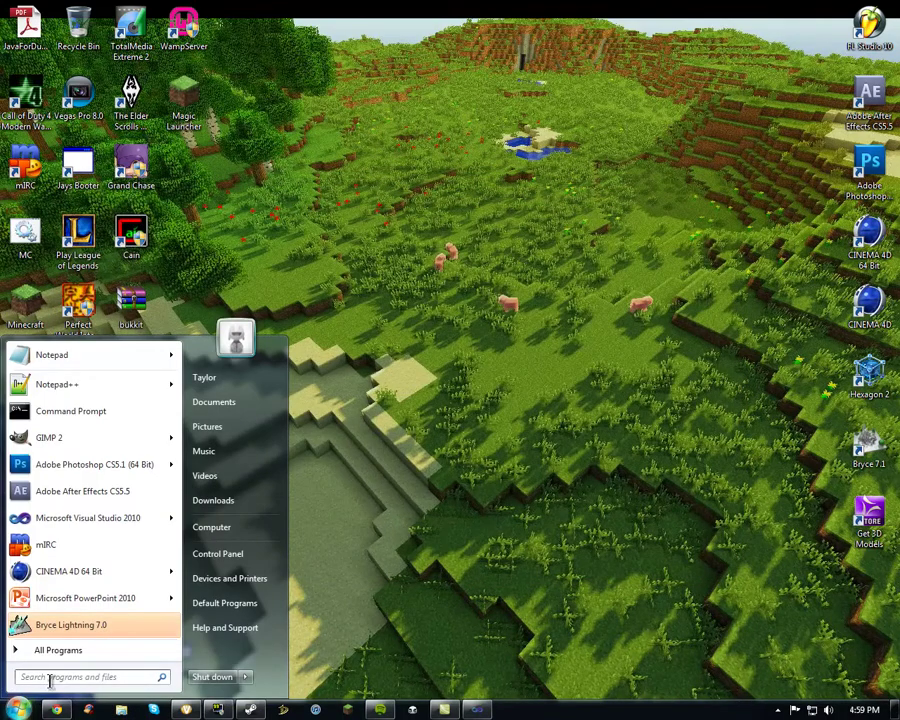
{"action": "type", "text": "run"}
{"action": "left_click", "coordinate": [62, 372]}
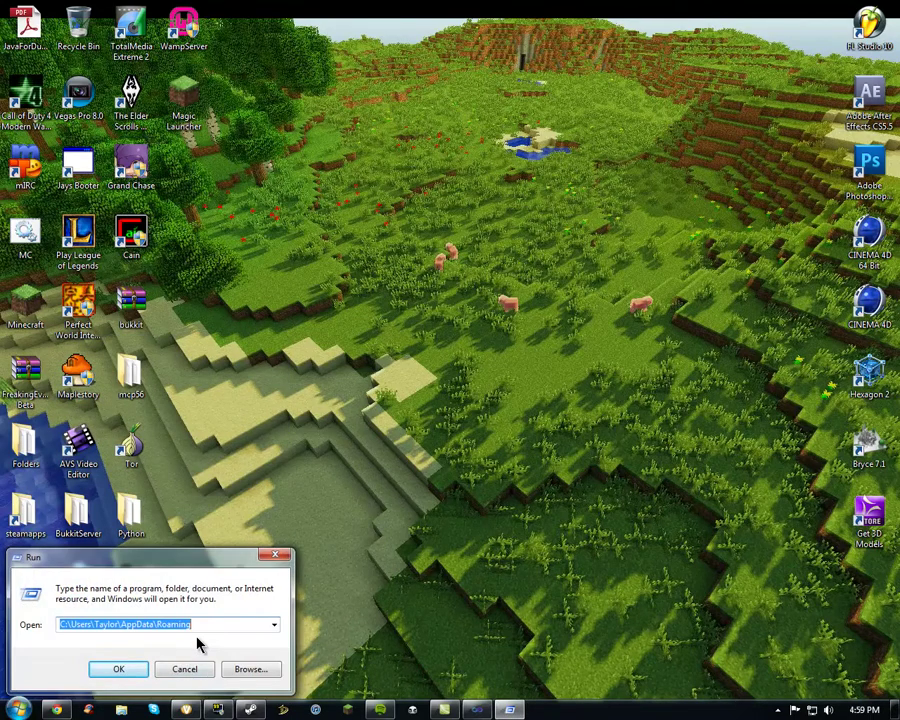
{"action": "type", "text": "%appdata%"}
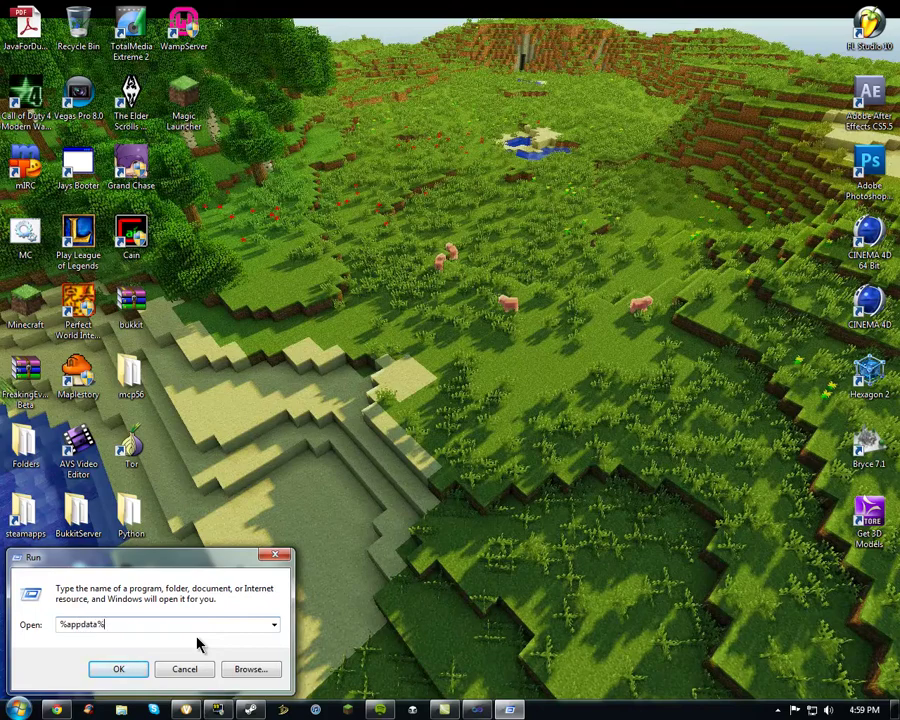
{"action": "key", "text": "Return"}
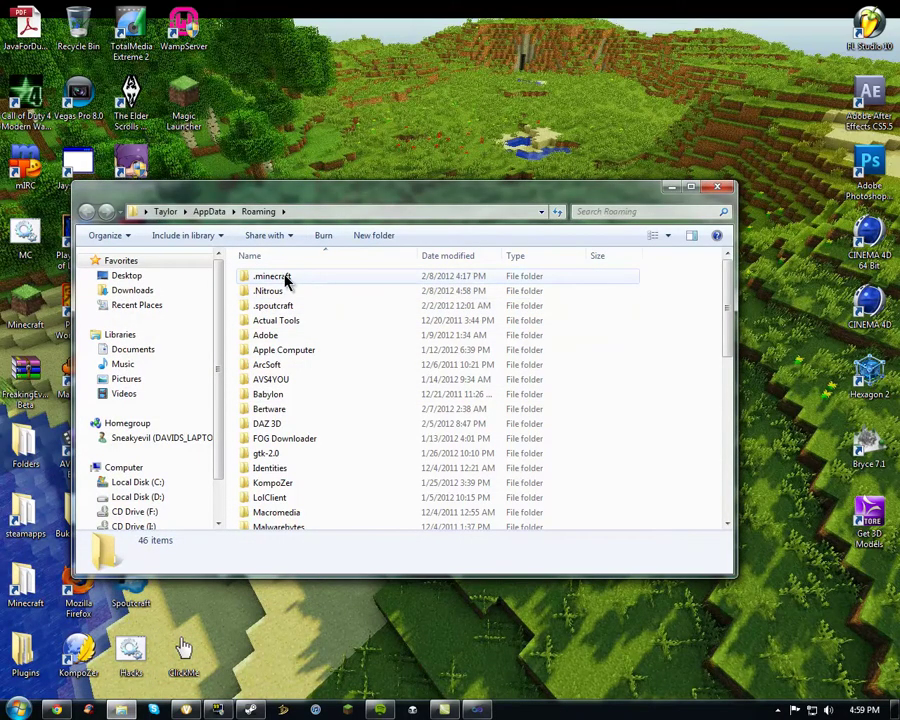
{"action": "double_click", "coordinate": [285, 278]}
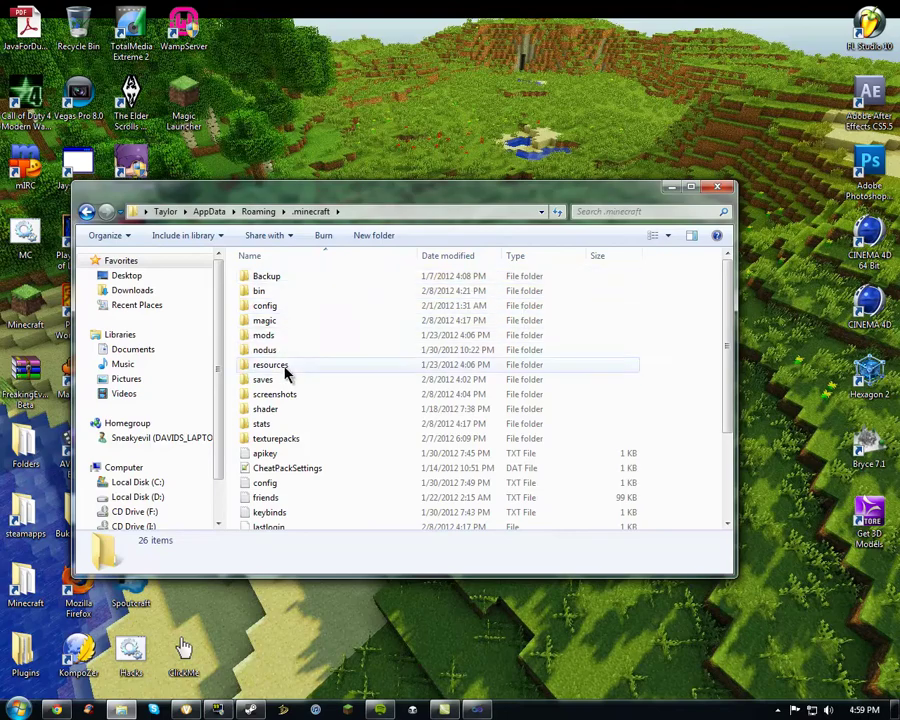
{"action": "double_click", "coordinate": [287, 292]}
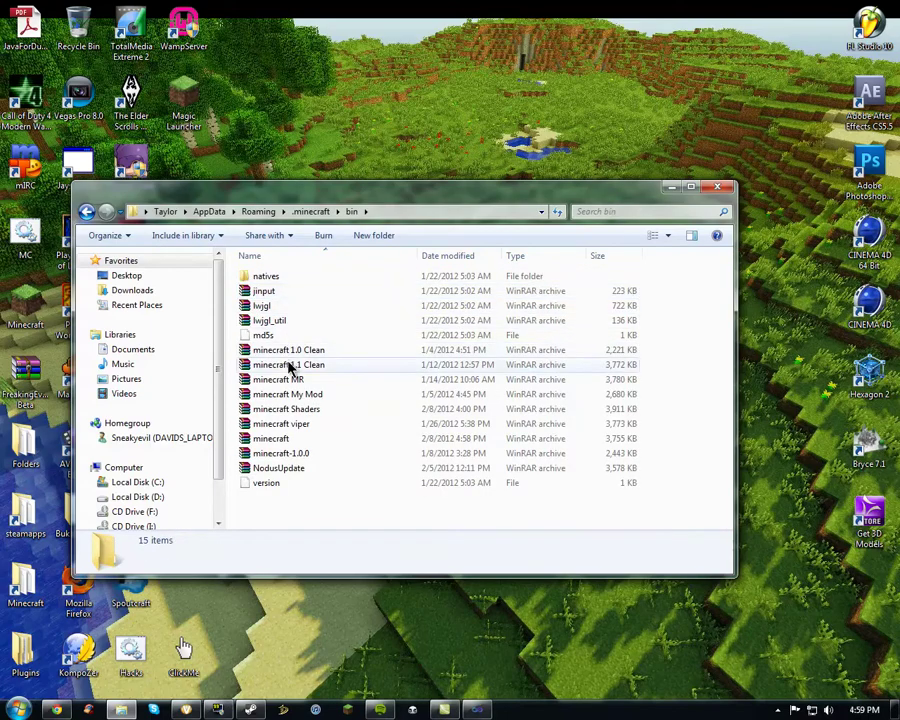
Step: Open the minecraft archive from the bin folder in WinRAR and delete its META-INF folder
{"action": "left_click", "coordinate": [302, 443]}
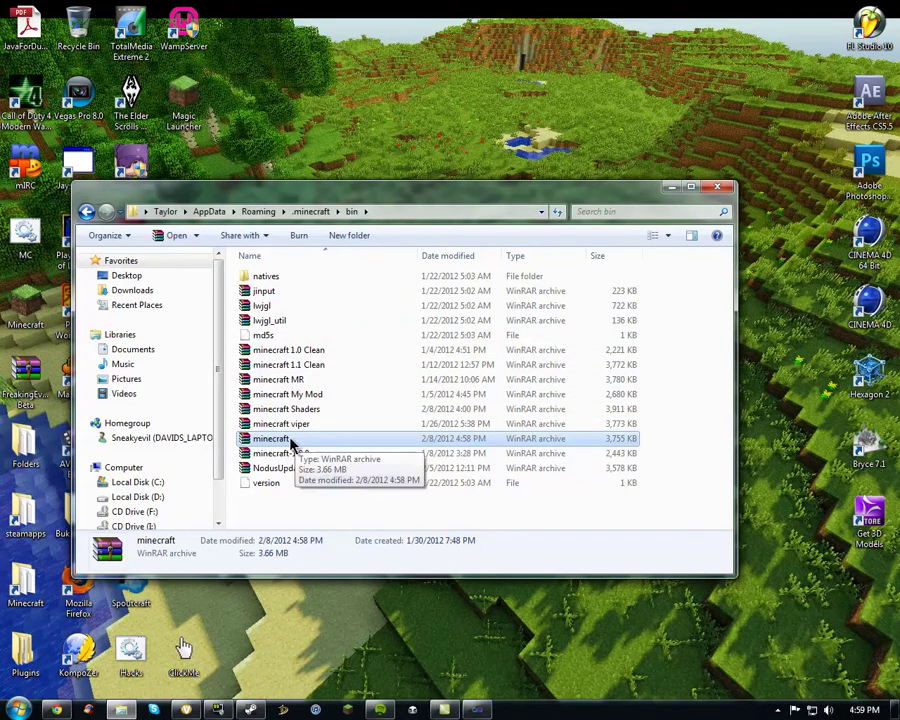
{"action": "double_click", "coordinate": [291, 445]}
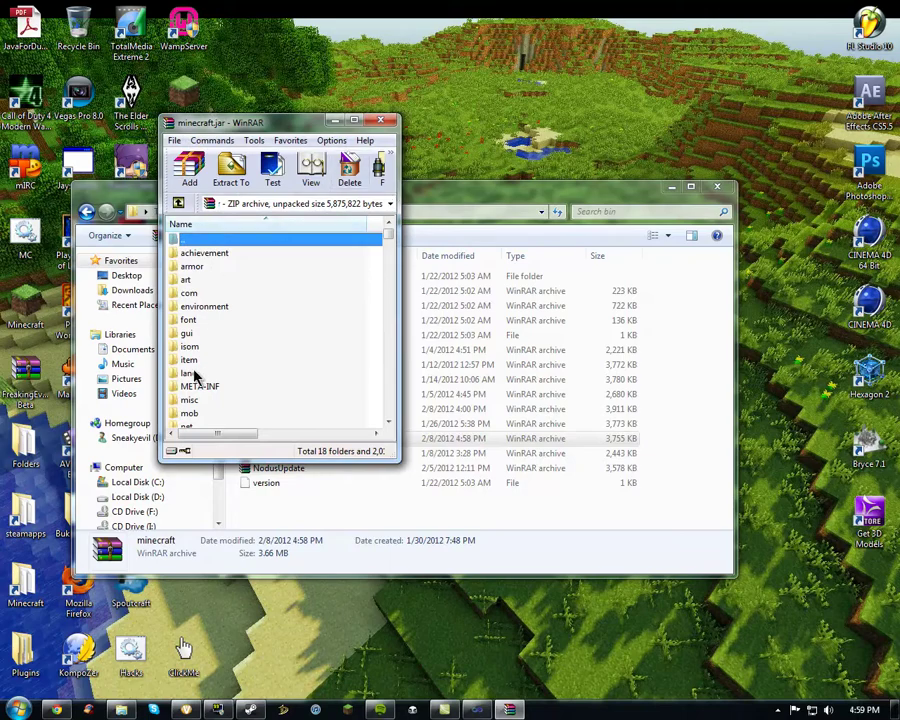
{"action": "scroll", "coordinate": [203, 375], "scroll_direction": "down", "scroll_amount": 2}
{"action": "left_click", "coordinate": [218, 267]}
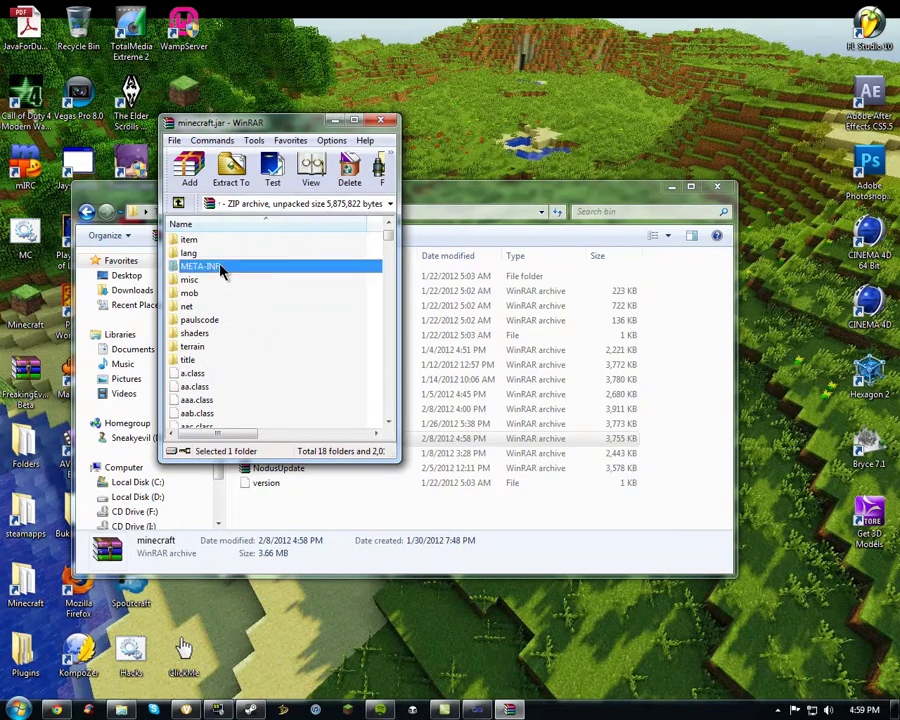
{"action": "key", "text": "Delete"}
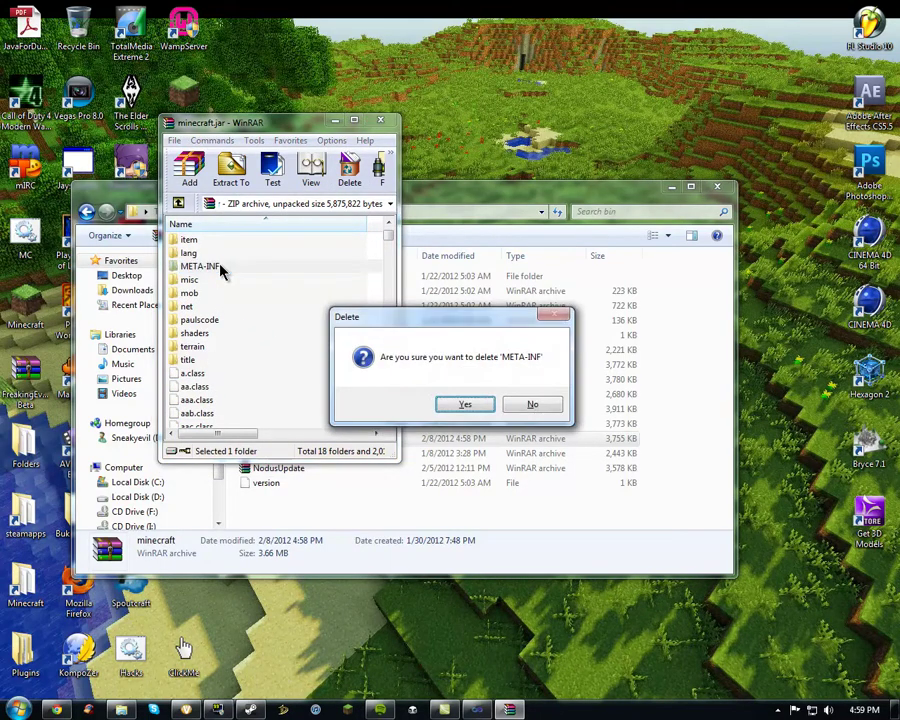
{"action": "key", "text": "Return"}
Step: Minimize the bin folder and place the opened Downloads folder, narrowed, beside the minecraft.jar archive window
{"action": "left_click_drag", "start_coordinate": [270, 125], "coordinate": [659, 125]}
{"action": "left_click_drag", "start_coordinate": [290, 188], "coordinate": [390, 203]}
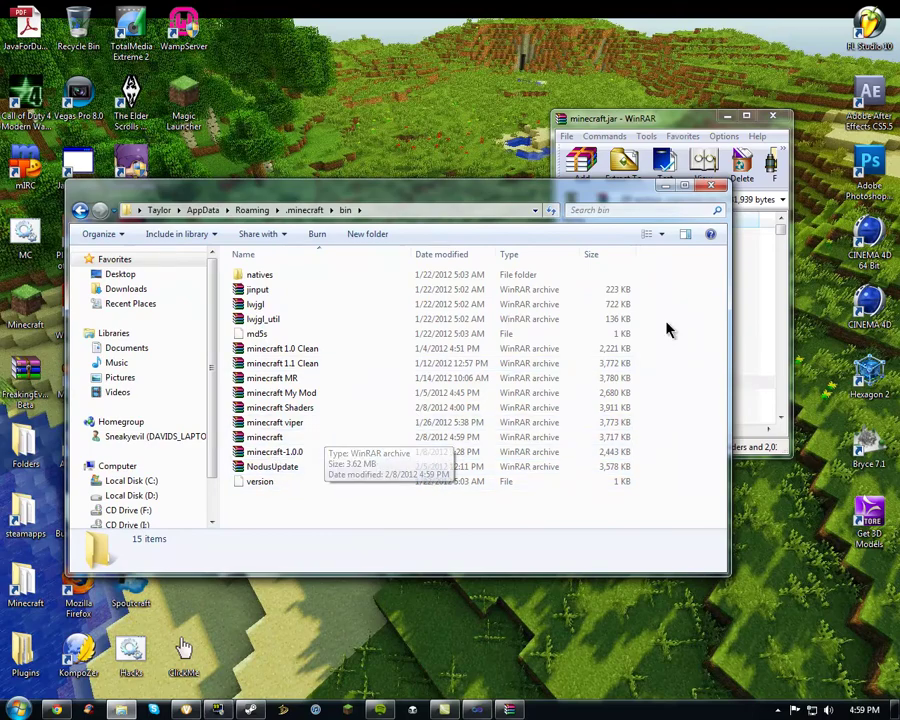
{"action": "left_click", "coordinate": [665, 187]}
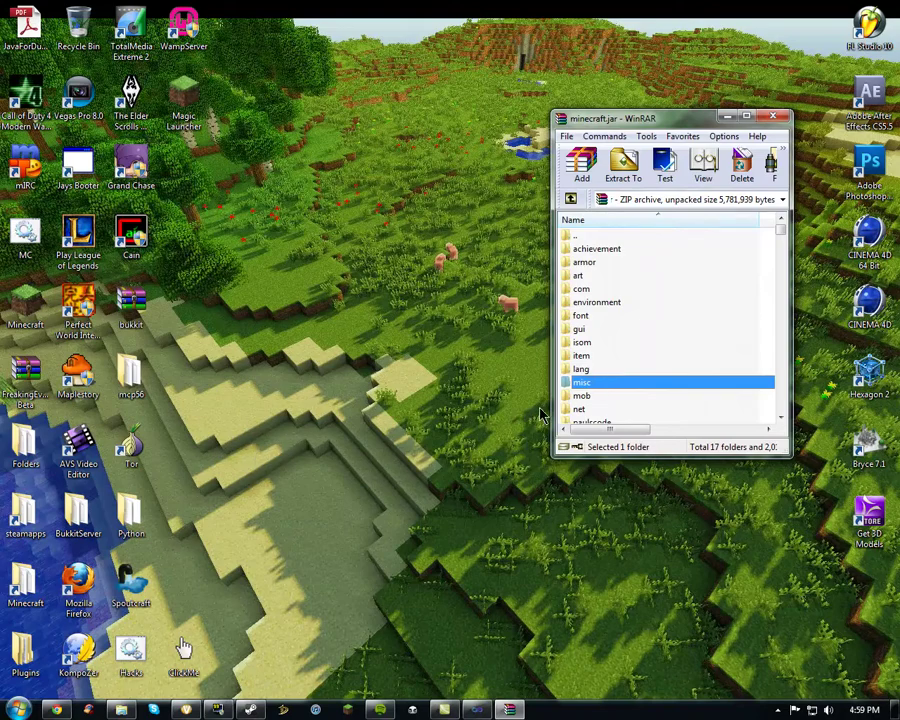
{"action": "left_click", "coordinate": [18, 706]}
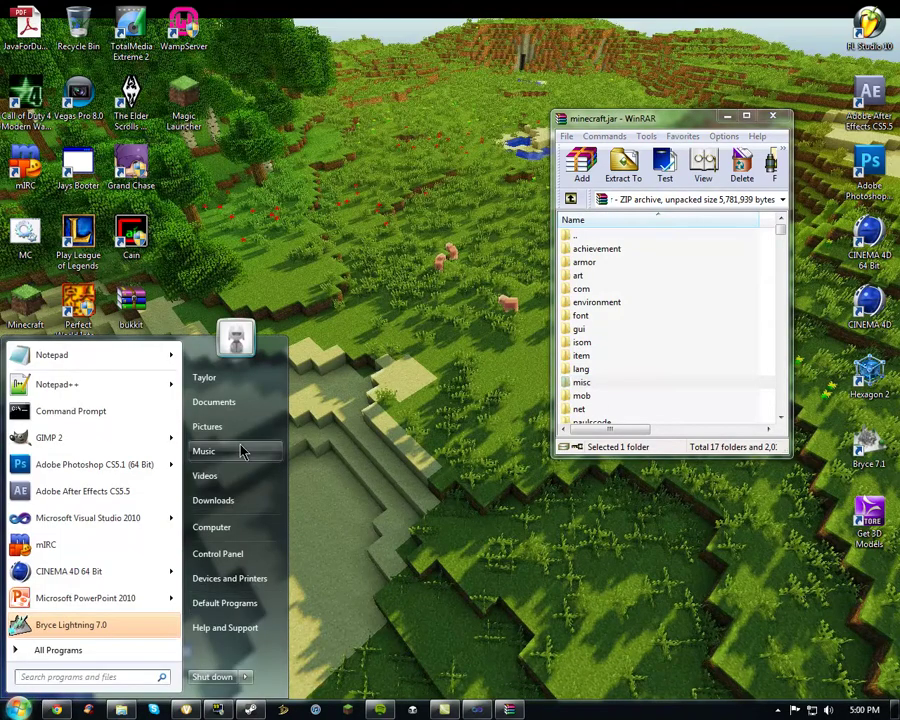
{"action": "left_click", "coordinate": [228, 505]}
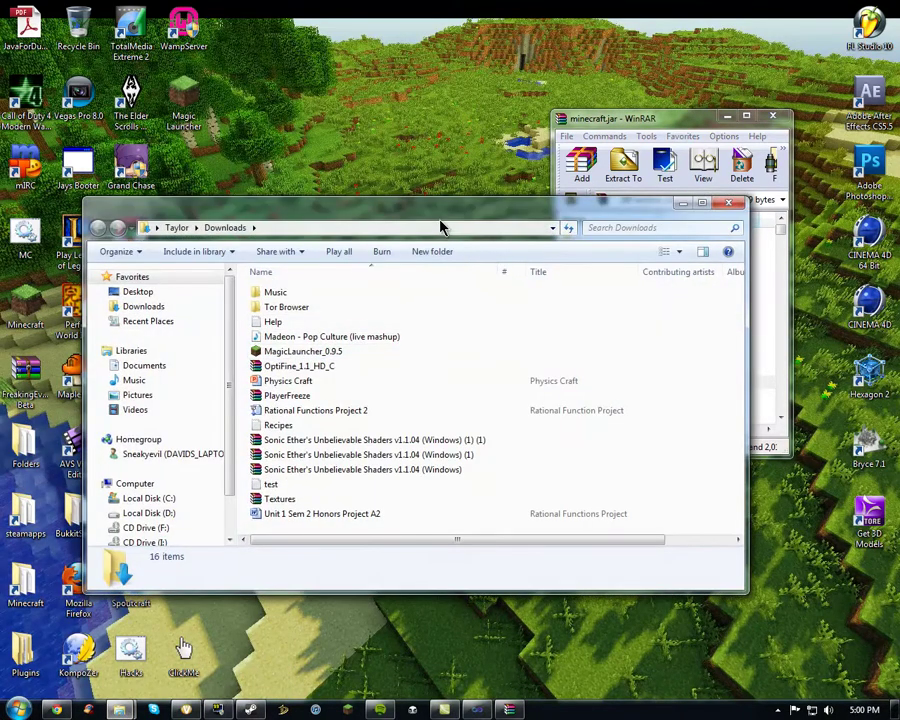
{"action": "left_click_drag", "start_coordinate": [440, 219], "coordinate": [352, 195]}
{"action": "left_click_drag", "start_coordinate": [657, 347], "coordinate": [510, 346]}
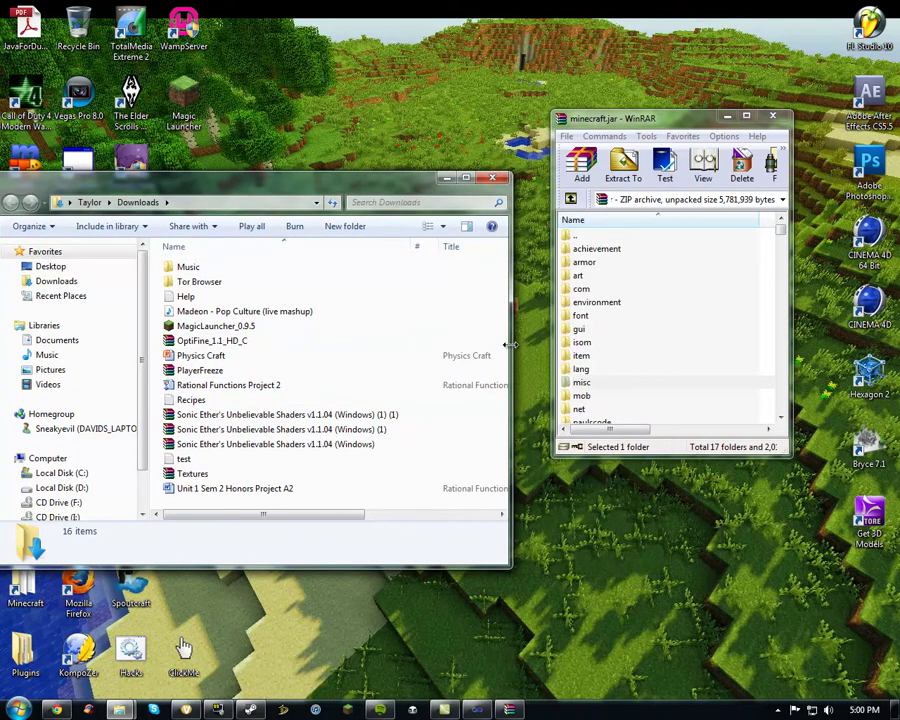
Step: Add all files from OptiFine_1.1_HD_C.zip to minecraft.jar, then close both archives and the Downloads folder
{"action": "double_click", "coordinate": [226, 341]}
{"action": "left_click", "coordinate": [200, 228]}
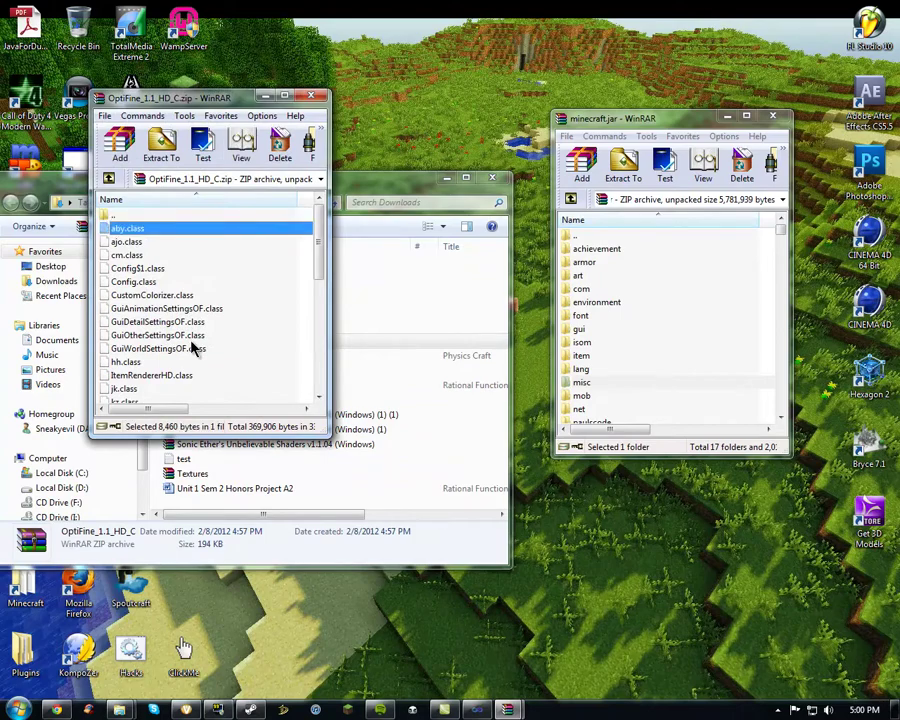
{"action": "scroll", "coordinate": [192, 346], "scroll_direction": "down", "scroll_amount": 10}
{"action": "key", "text": "ctrl+a"}
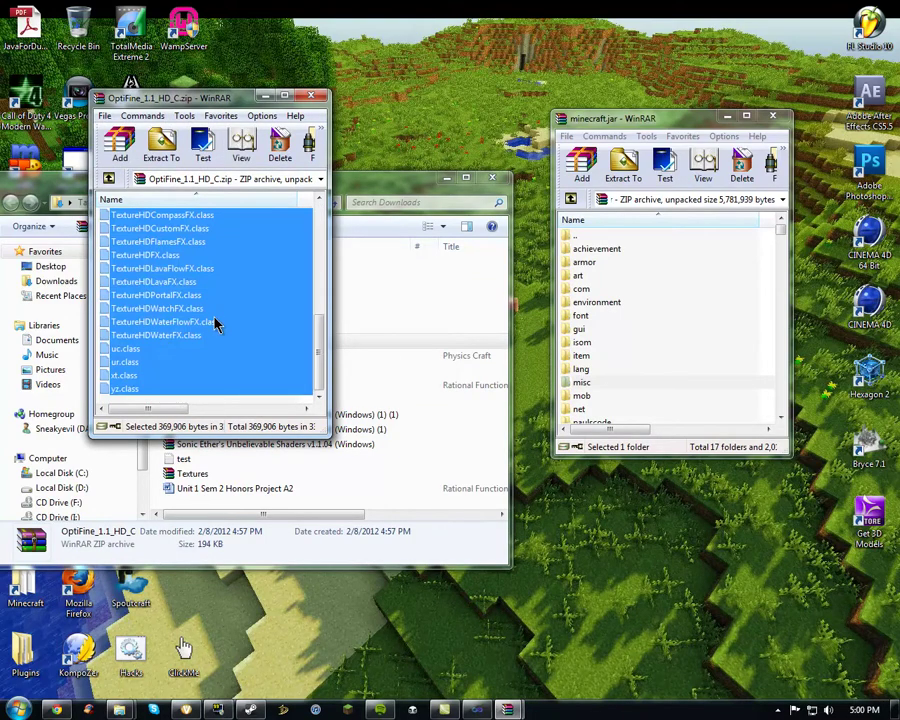
{"action": "scroll", "coordinate": [214, 322], "scroll_direction": "up", "scroll_amount": 4}
{"action": "left_click_drag", "start_coordinate": [168, 307], "coordinate": [760, 382]}
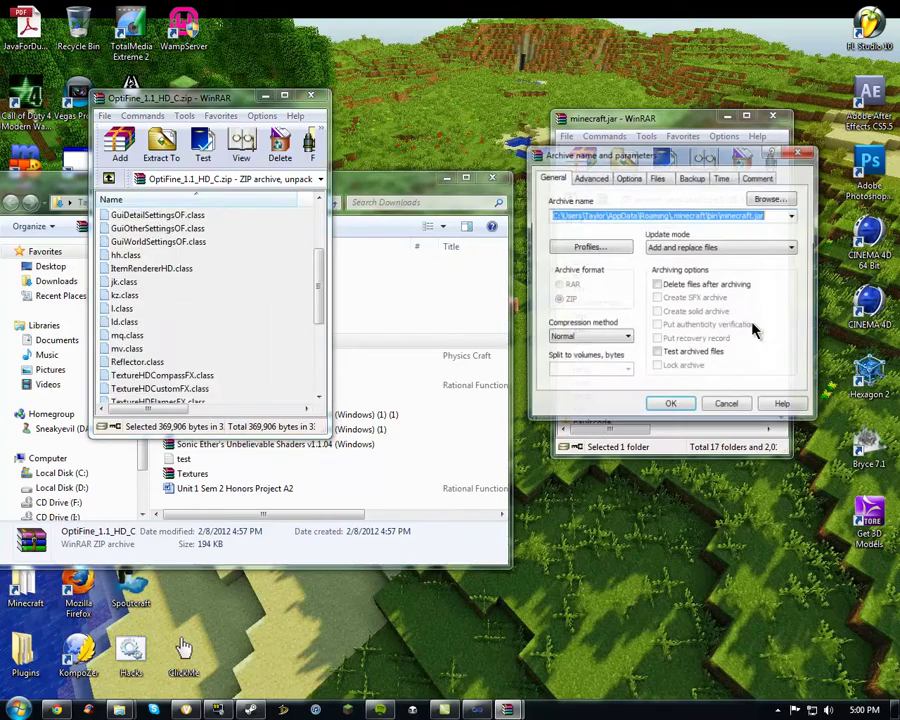
{"action": "left_click", "coordinate": [680, 402]}
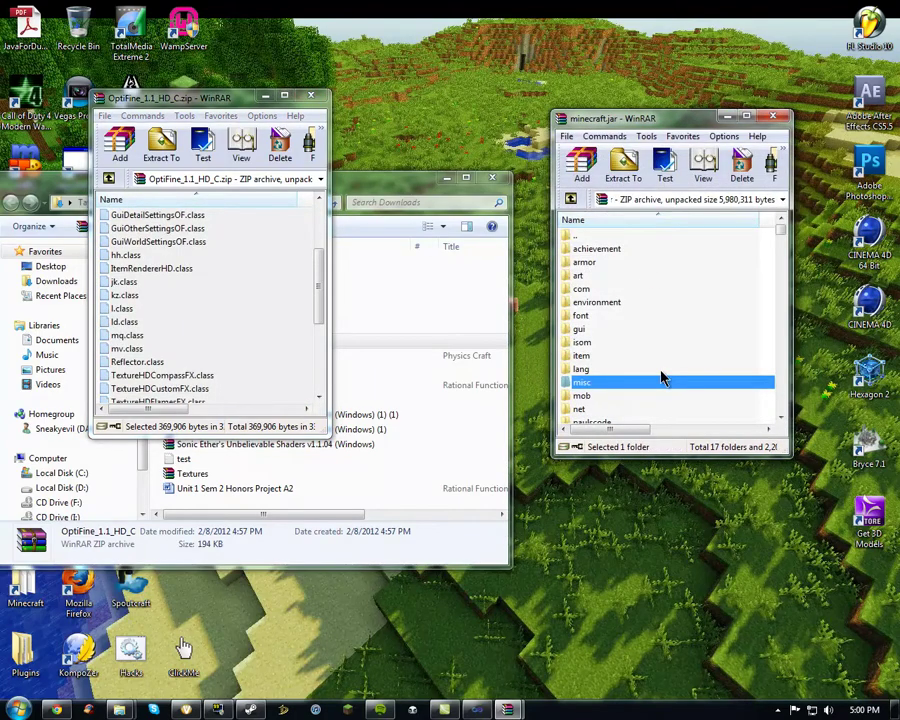
{"action": "scroll", "coordinate": [661, 373], "scroll_direction": "down", "scroll_amount": 4}
{"action": "left_click", "coordinate": [773, 117]}
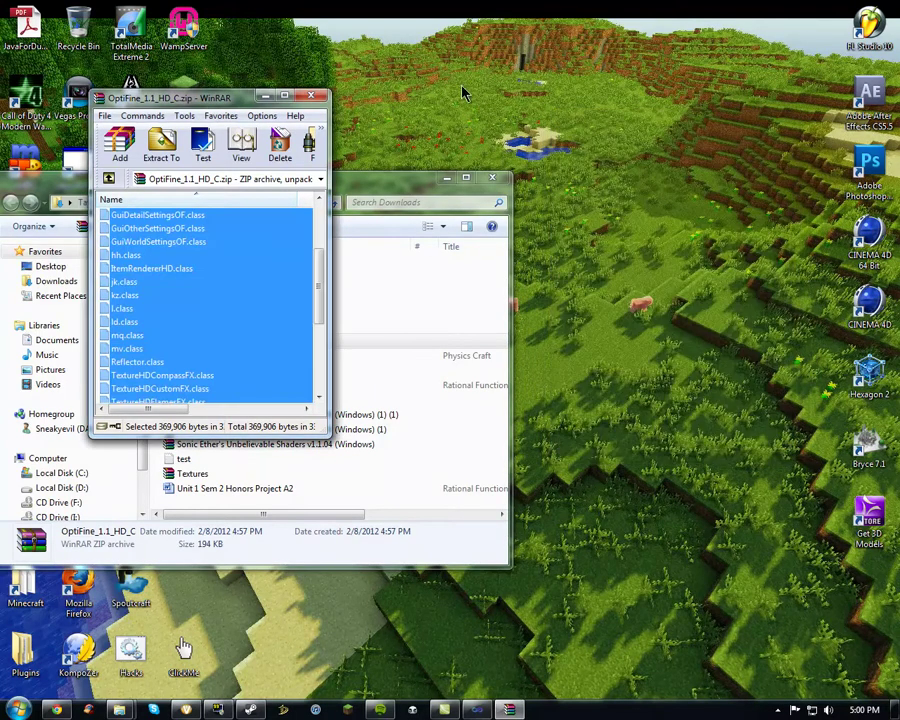
{"action": "left_click", "coordinate": [311, 97]}
{"action": "left_click", "coordinate": [491, 177]}
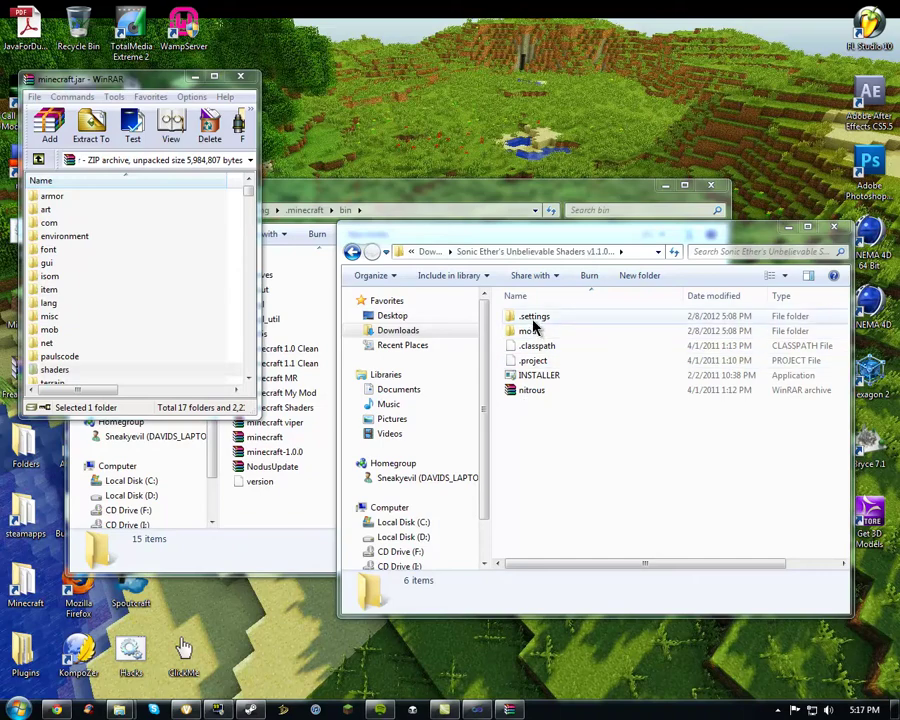
{"action": "double_click", "coordinate": [530, 331]}
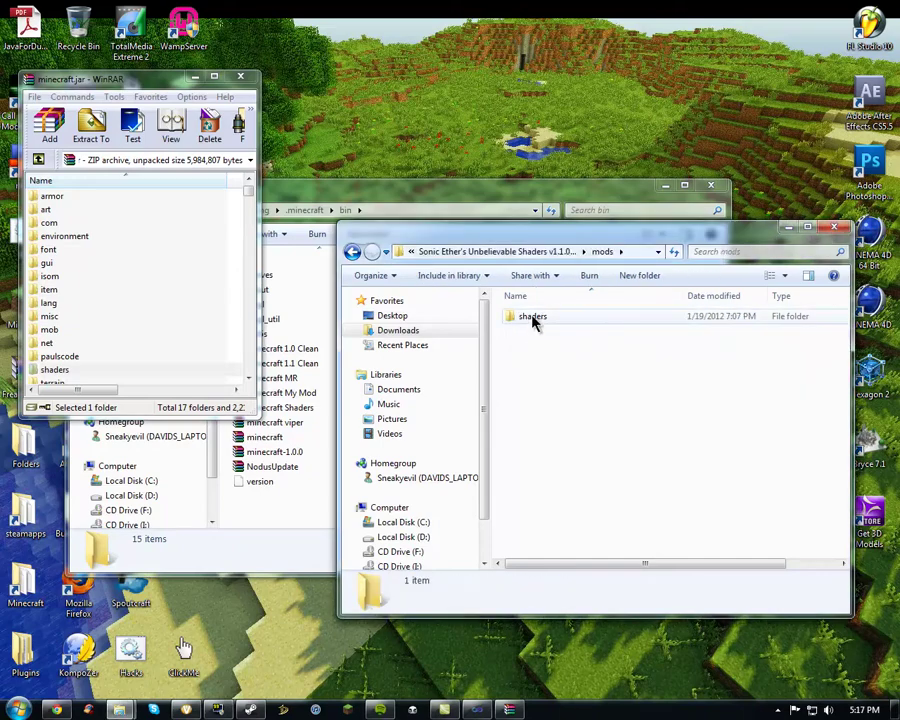
{"action": "double_click", "coordinate": [534, 316]}
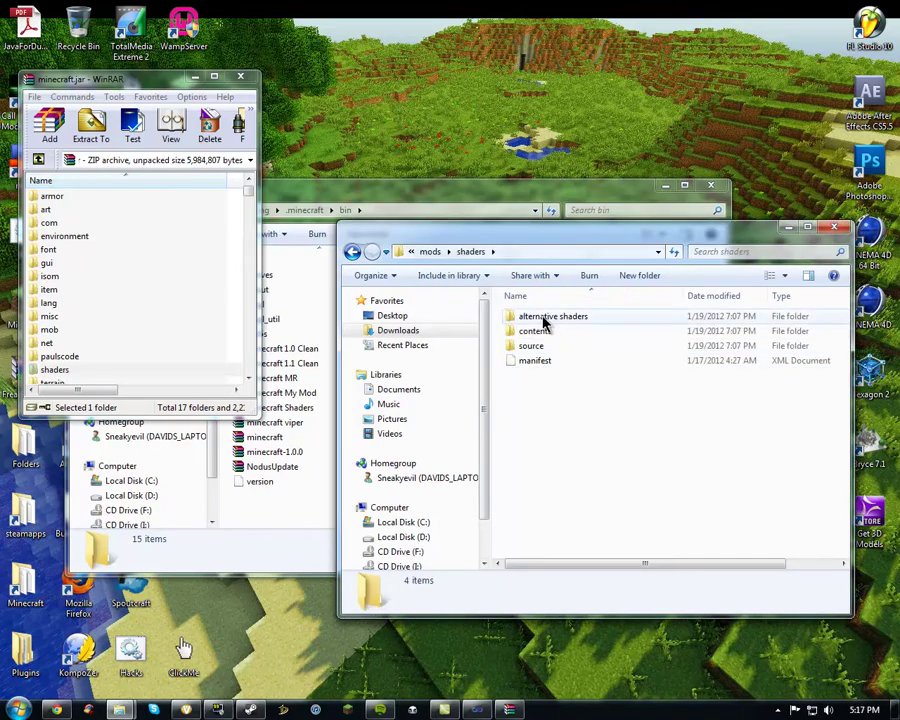
{"action": "left_click", "coordinate": [430, 251]}
{"action": "left_click", "coordinate": [470, 252]}
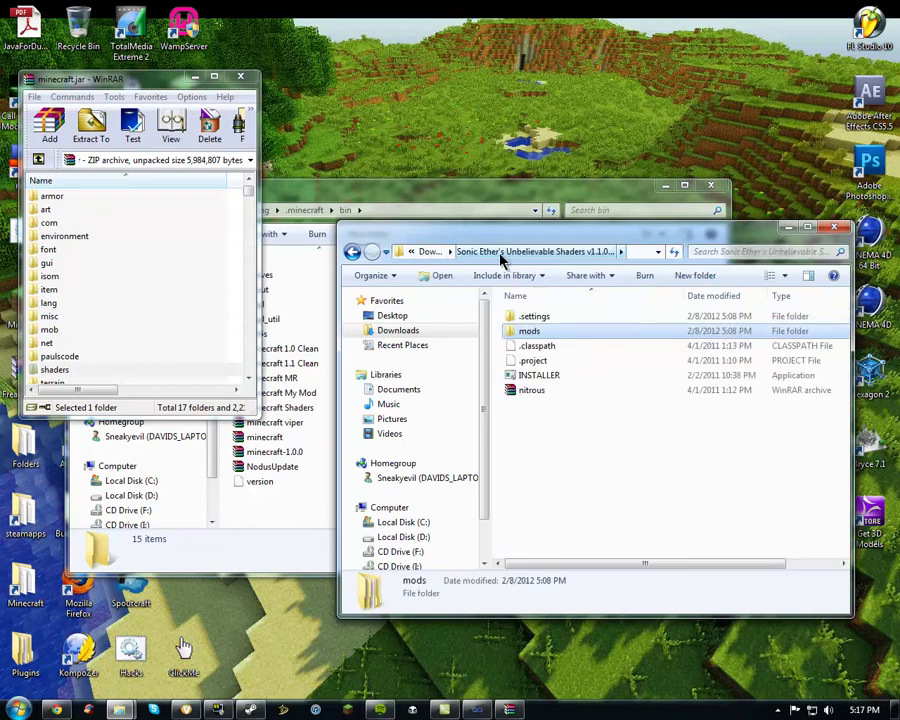
Step: Open the shadows-optifine_required folder under mods\shaders\alternative shaders in the Sonic Ether's Unbelievable Shaders folder
{"action": "double_click", "coordinate": [546, 332]}
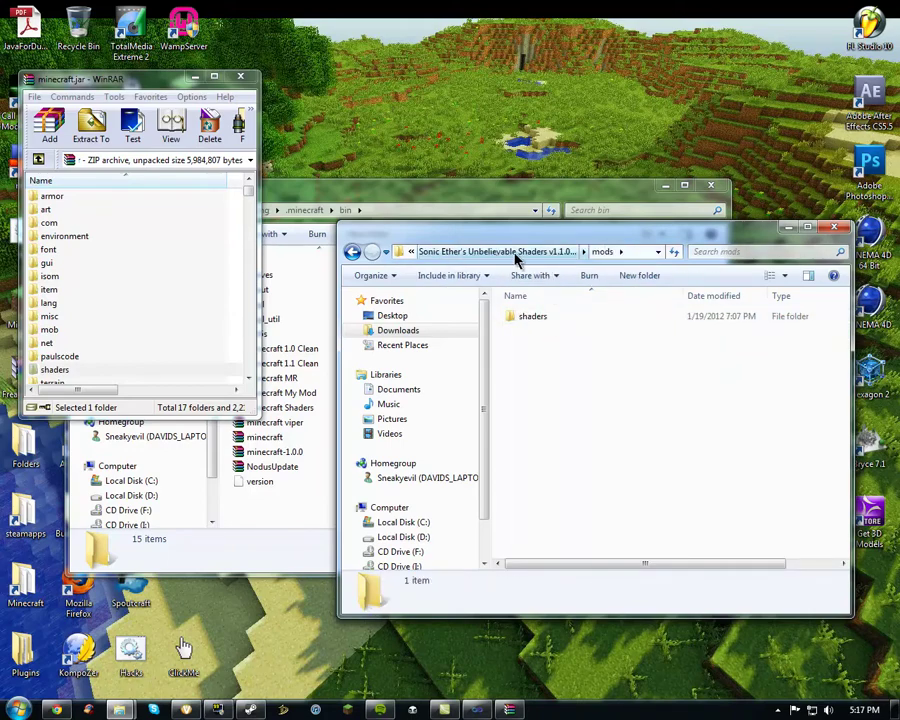
{"action": "double_click", "coordinate": [537, 318]}
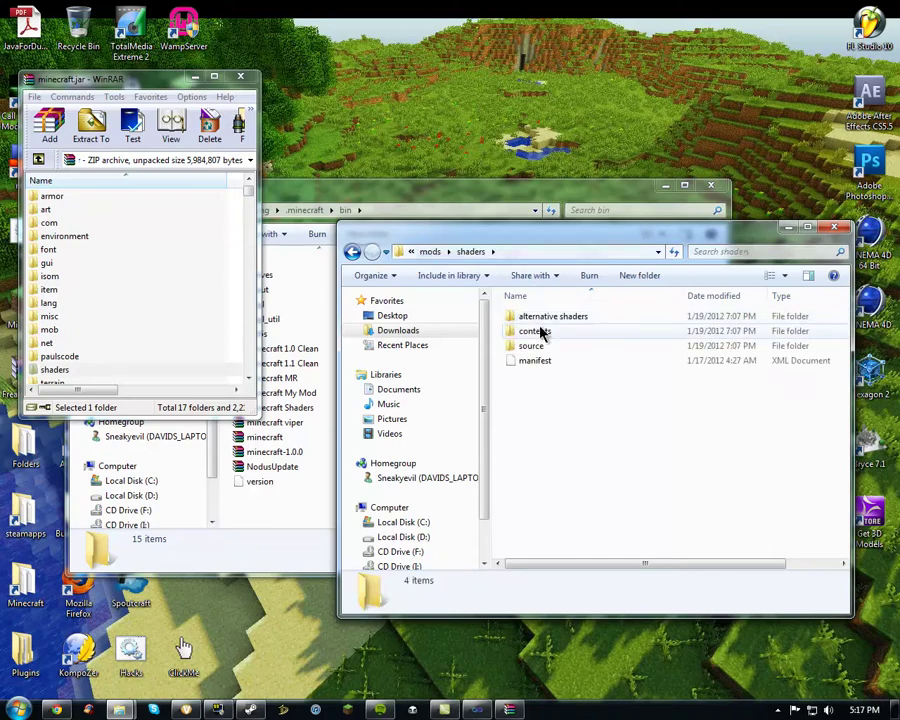
{"action": "double_click", "coordinate": [540, 316]}
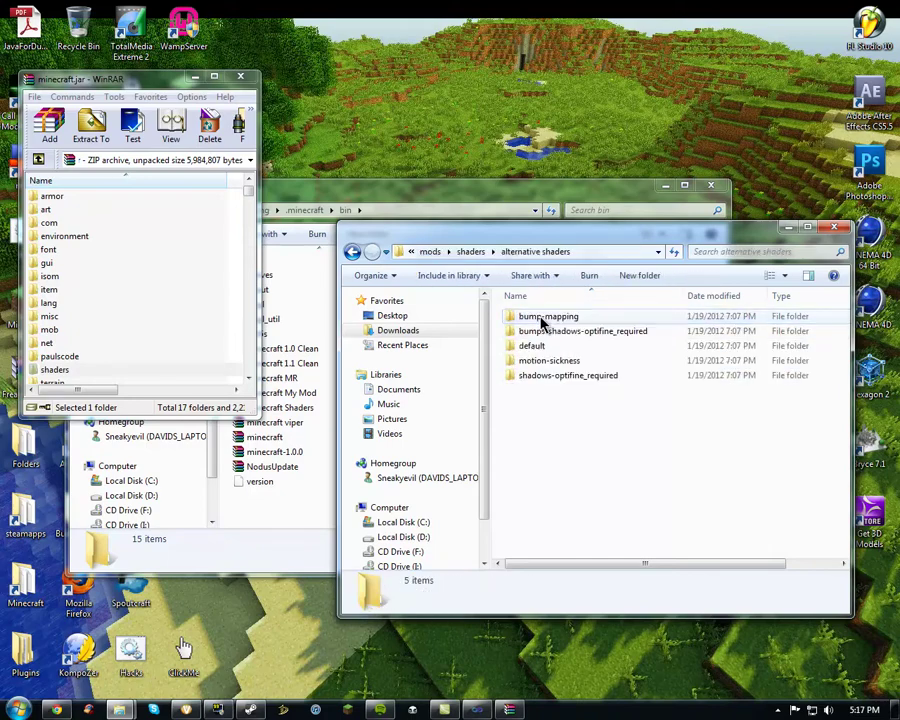
{"action": "double_click", "coordinate": [550, 377]}
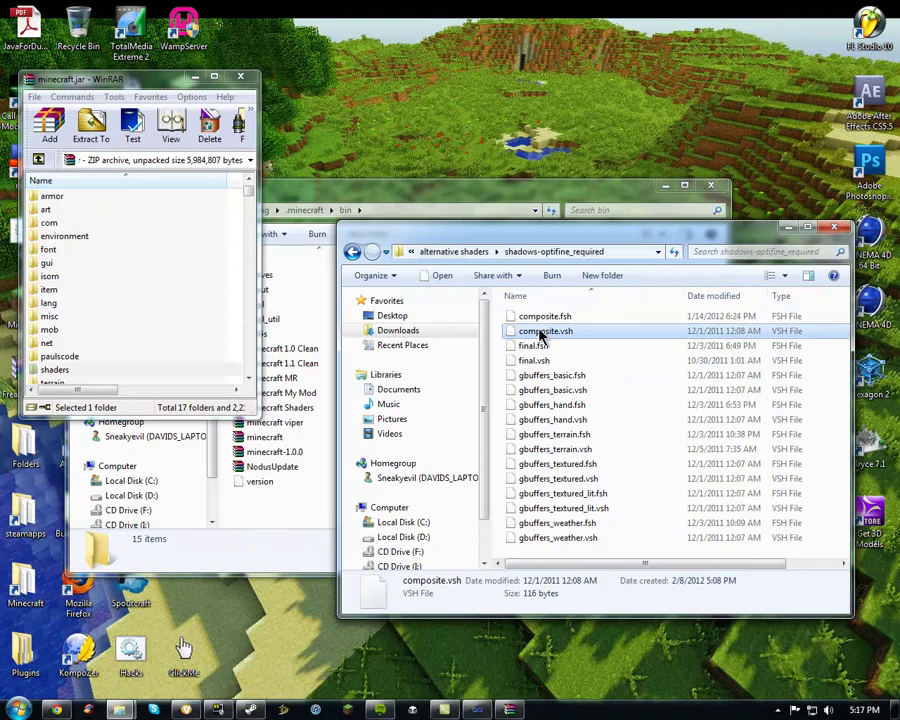
Step: Add all files from the shadows-optifine_required folder to the shaders folder inside minecraft.jar
{"action": "left_click", "coordinate": [540, 331]}
{"action": "key", "text": "ctrl+a"}
{"action": "left_click", "coordinate": [576, 410]}
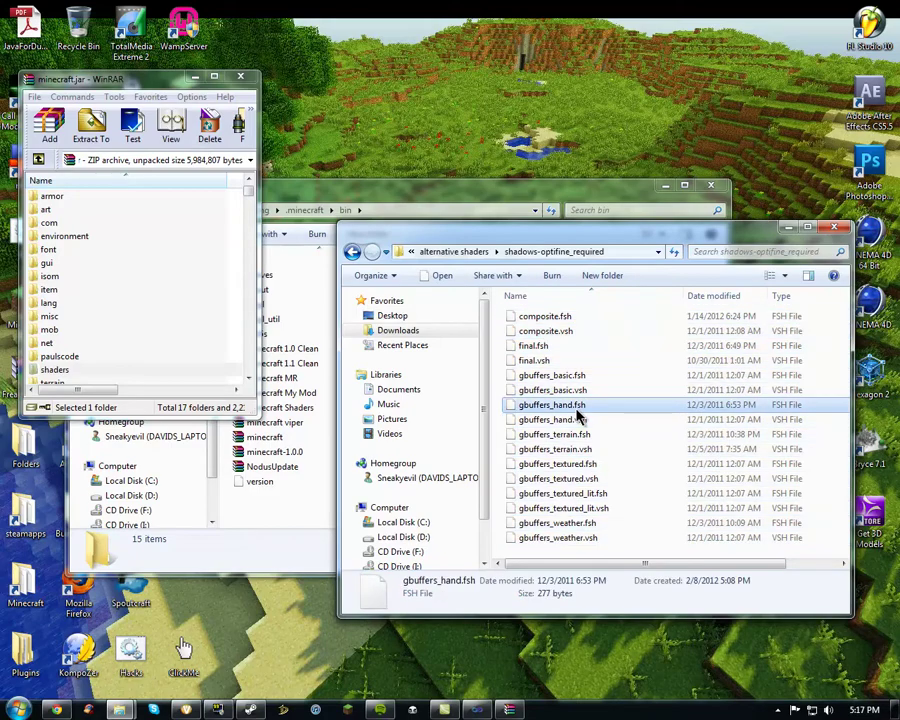
{"action": "key", "text": "ctrl+a"}
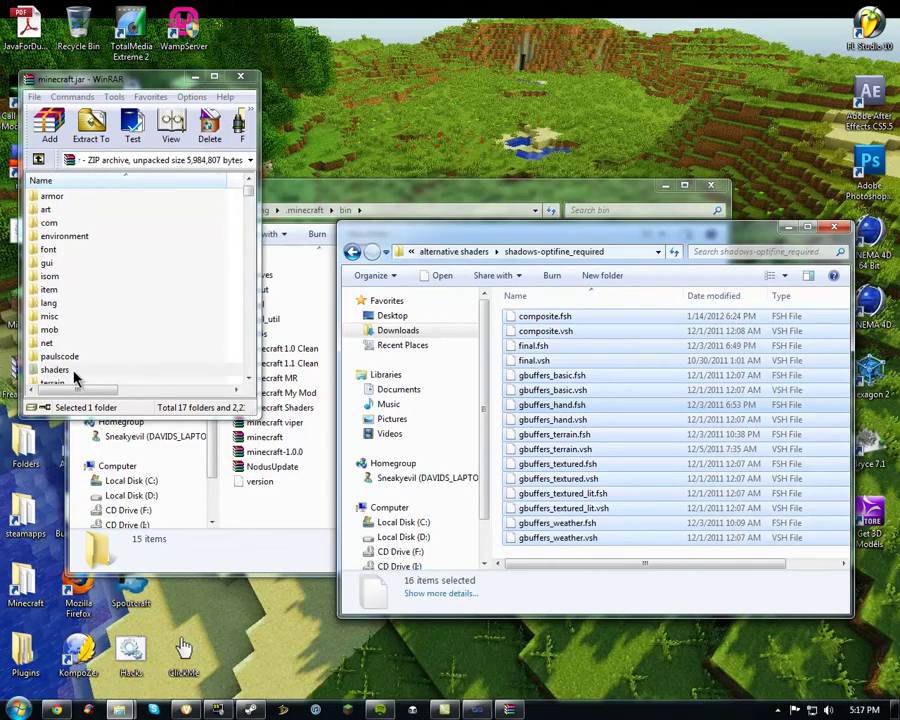
{"action": "double_click", "coordinate": [55, 370]}
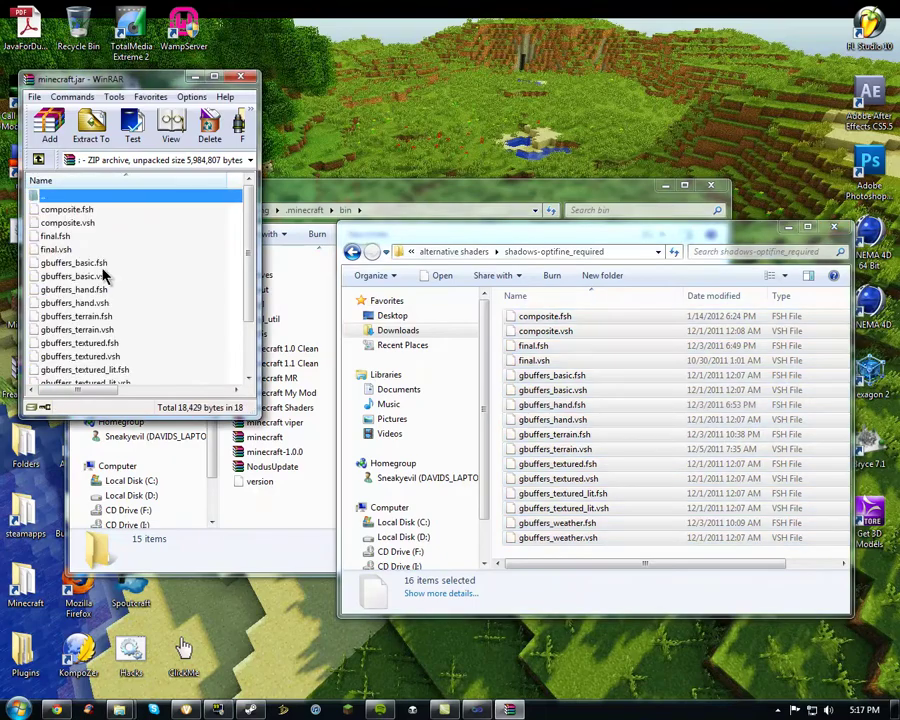
{"action": "left_click_drag", "start_coordinate": [548, 400], "coordinate": [60, 288]}
{"action": "left_click", "coordinate": [140, 363]}
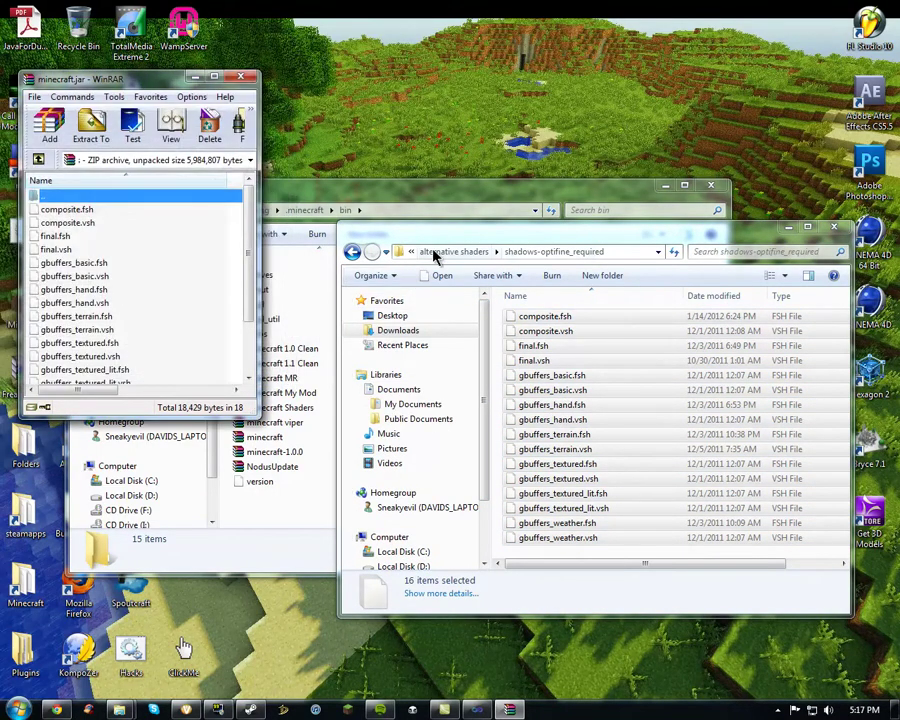
Step: Run INSTALLER from the main Sonic Ether's Unbelievable Shaders folder, install the local mods with Nitrous, and close it, marking the program as installed correctly
{"action": "left_click", "coordinate": [433, 253]}
{"action": "left_click", "coordinate": [430, 252]}
{"action": "left_click", "coordinate": [465, 253]}
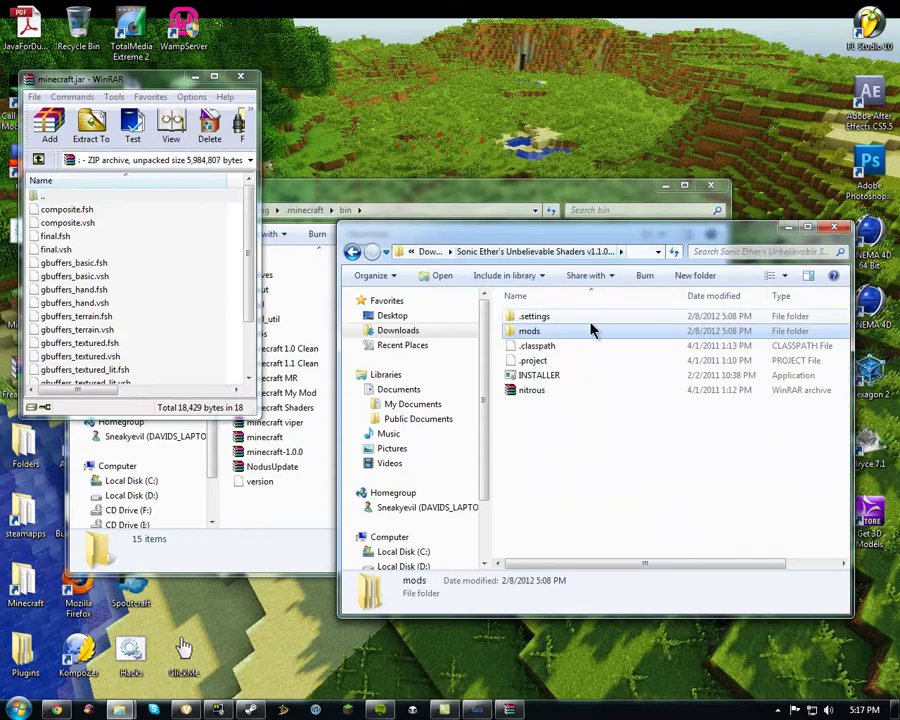
{"action": "left_click", "coordinate": [545, 378]}
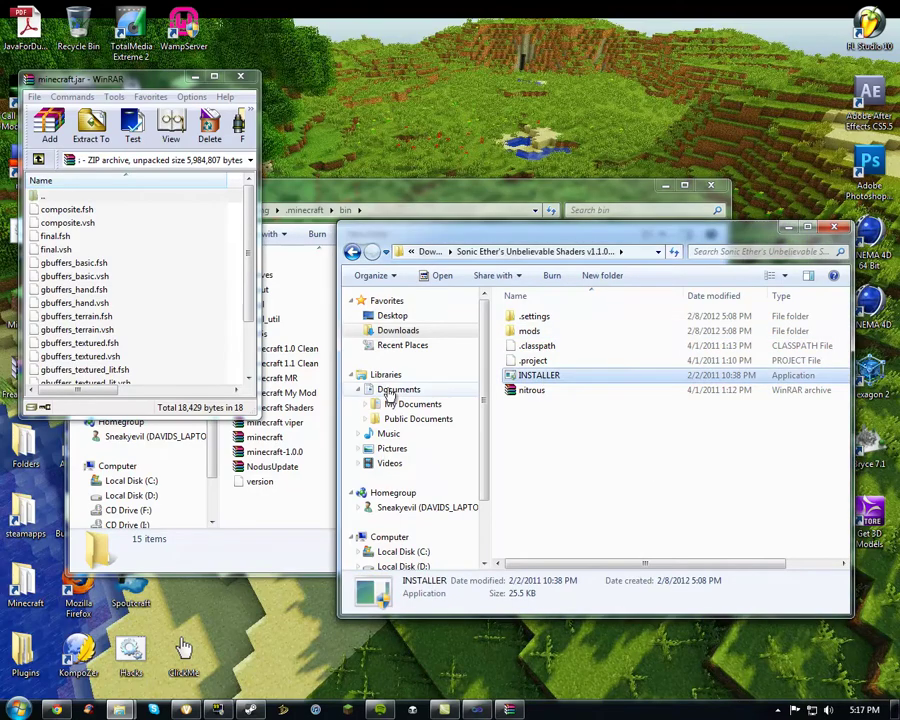
{"action": "left_click", "coordinate": [634, 265]}
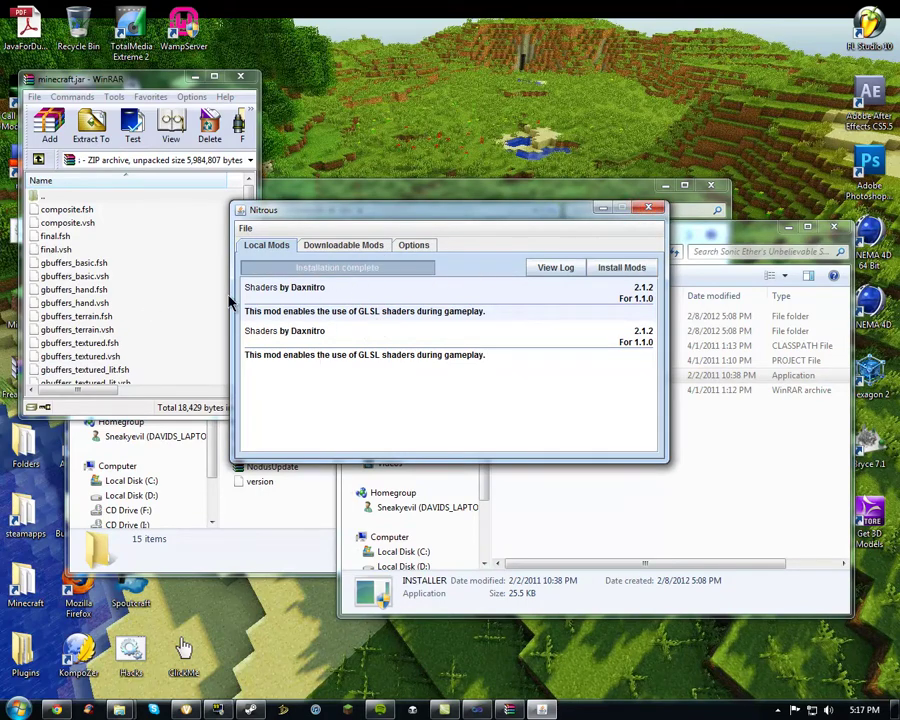
{"action": "left_click", "coordinate": [648, 208]}
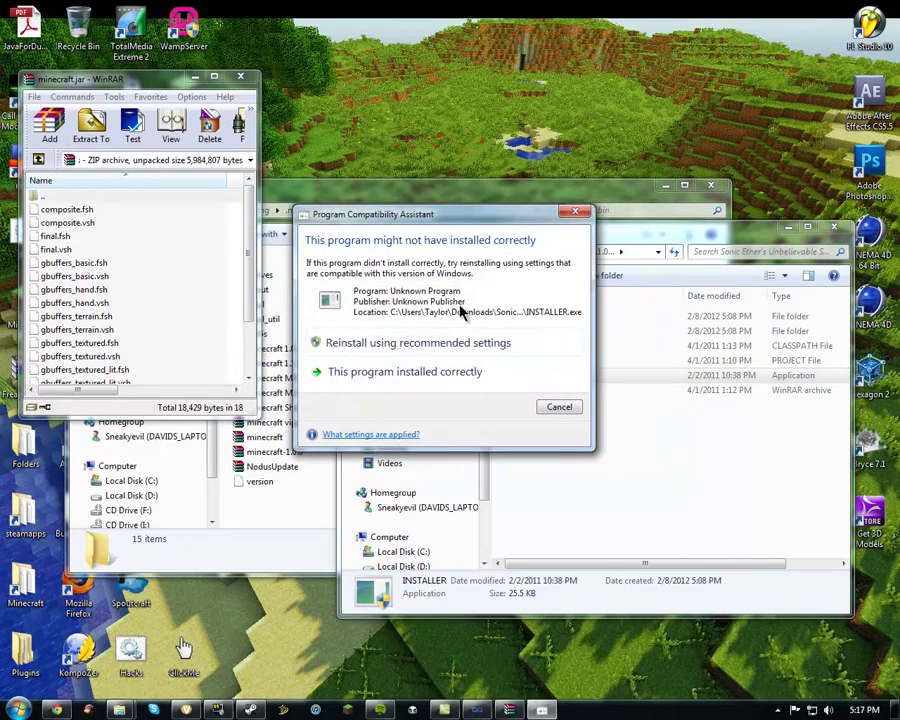
{"action": "left_click", "coordinate": [458, 365]}
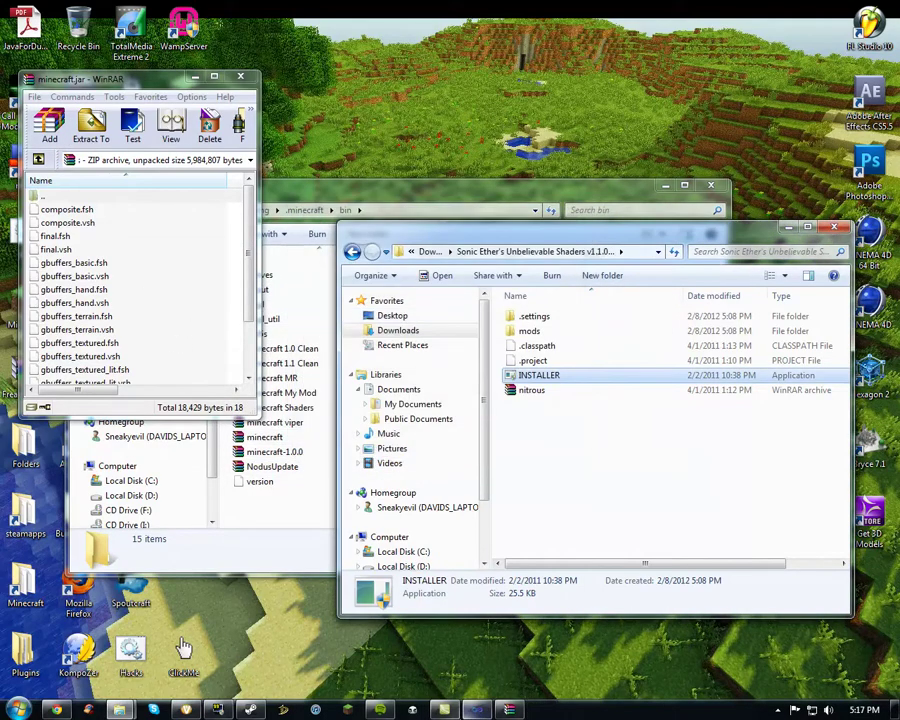
Step: Launch Minecraft, log in with the remembered account, and load an existing singleplayer world in the maximized game window
{"action": "left_click", "coordinate": [347, 709]}
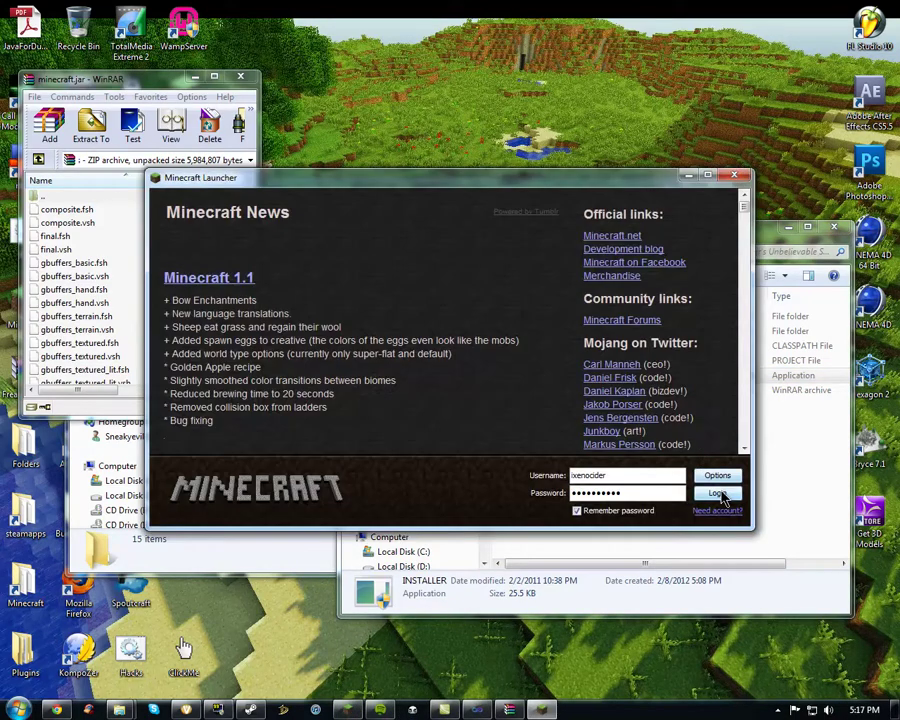
{"action": "left_click", "coordinate": [718, 494]}
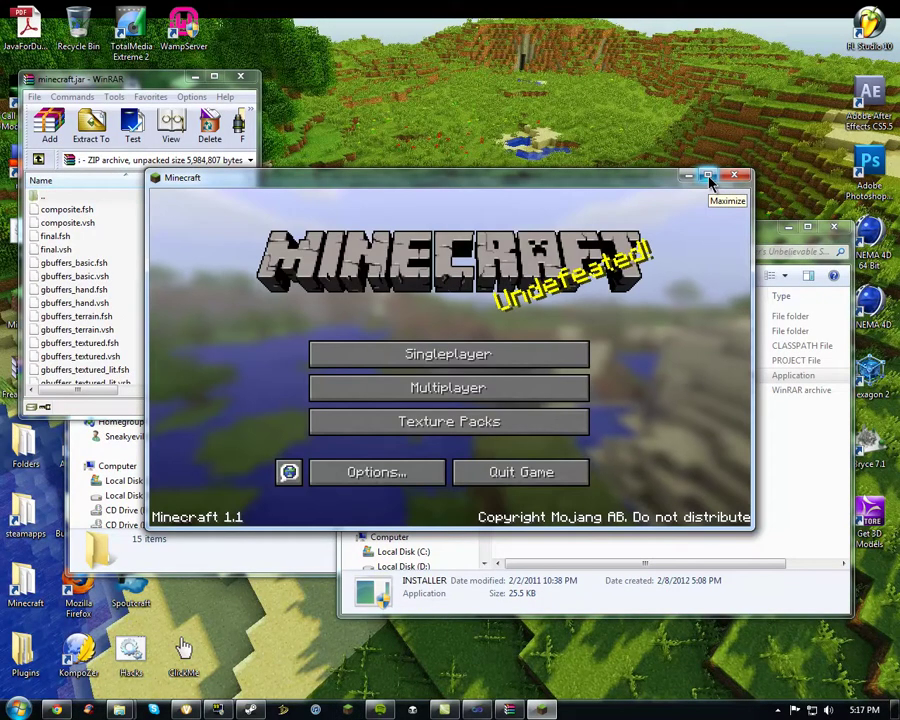
{"action": "left_click", "coordinate": [708, 177]}
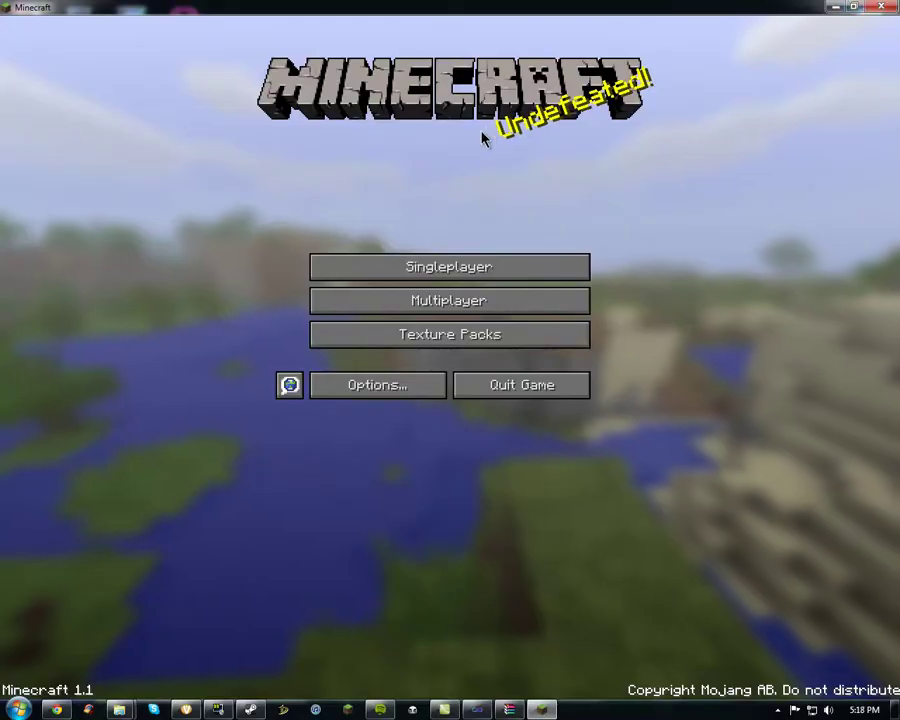
{"action": "left_click", "coordinate": [445, 263]}
{"action": "double_click", "coordinate": [347, 308]}
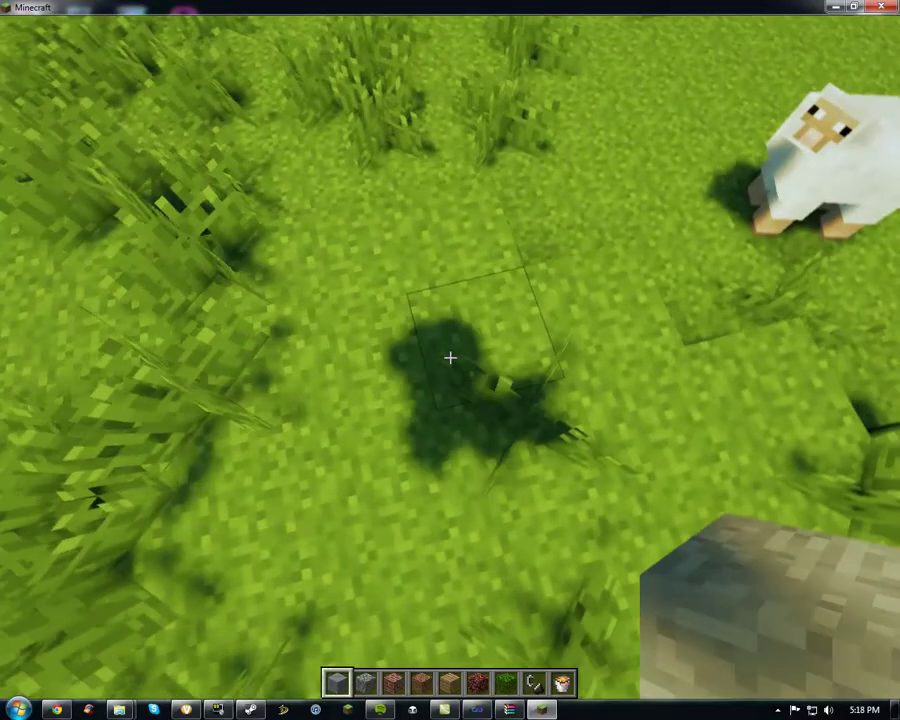
Step: Fly over the grassland around the sheep and ponds to examine the shaders' shadows and lighting
{"action": "left_click", "coordinate": [450, 357]}
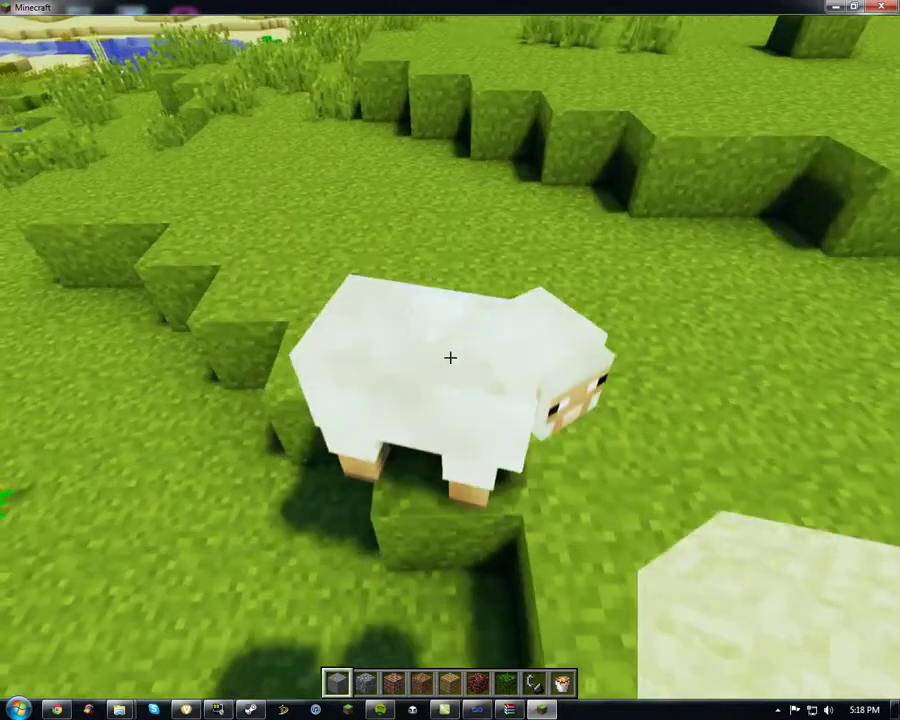
{"action": "key", "text": "space"}
{"action": "key", "text": "w"}
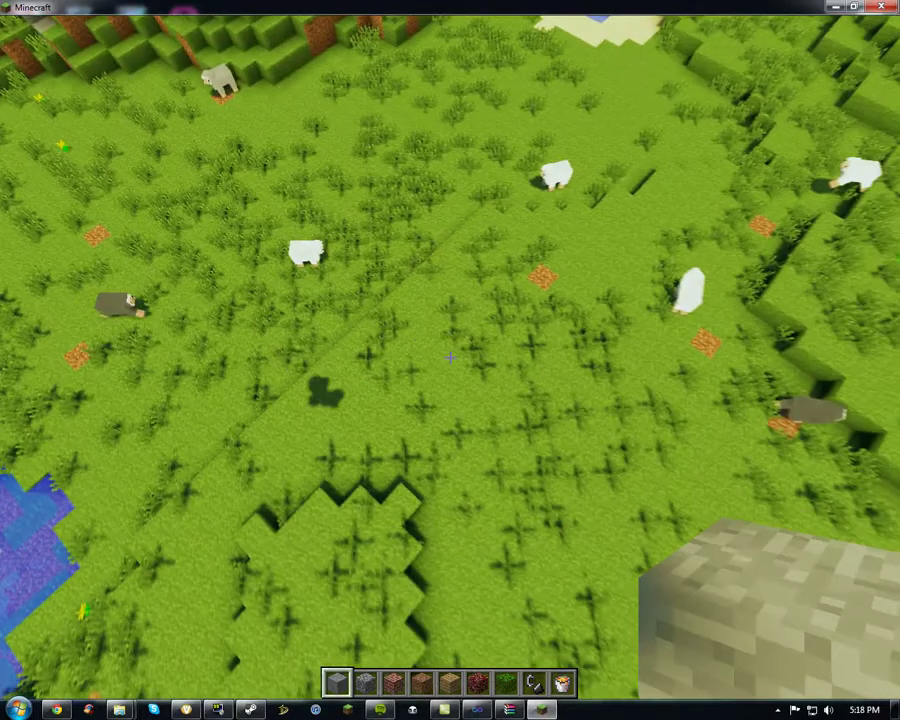
{"action": "key", "text": "shift"}
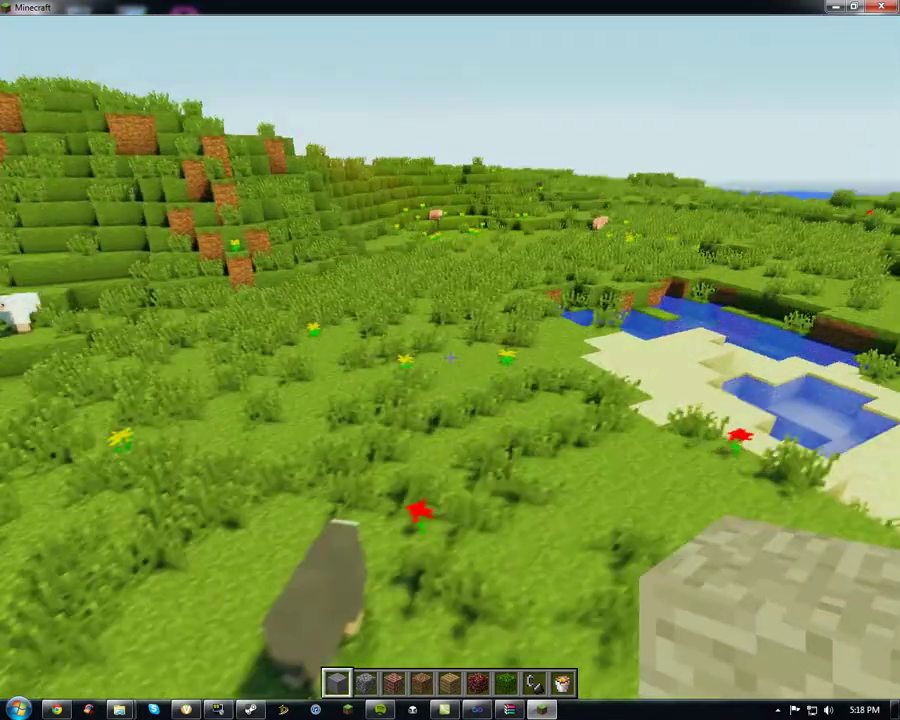
{"action": "key", "text": "space"}
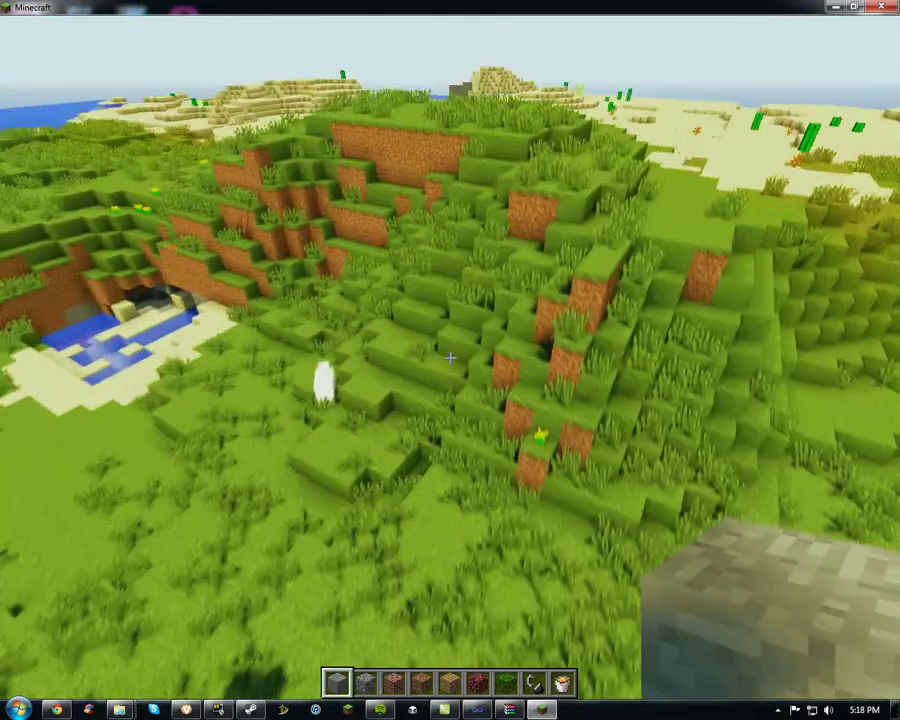
{"action": "key", "text": "w"}
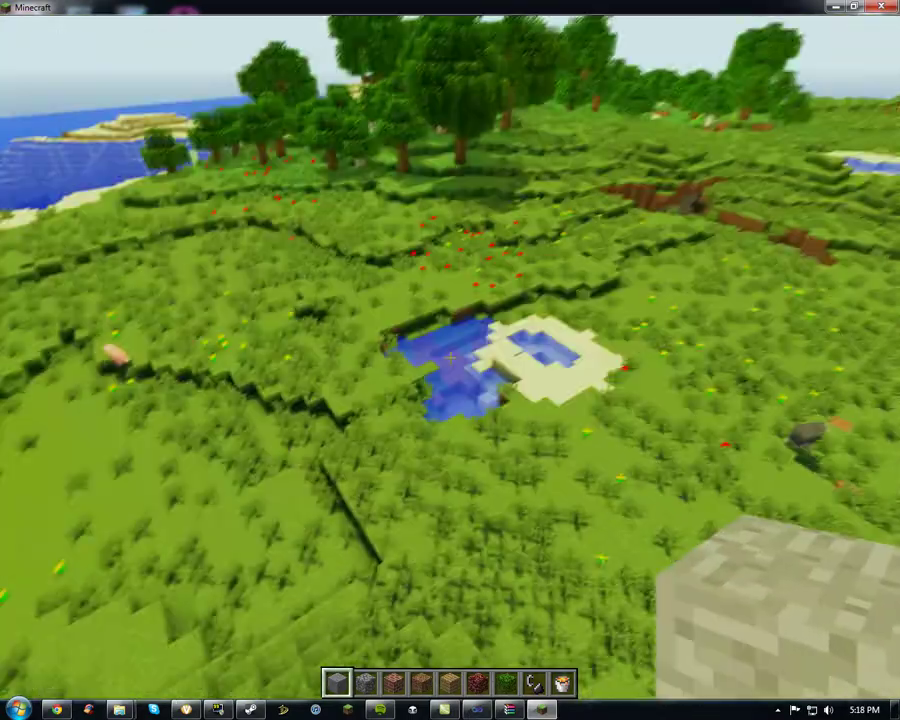
{"action": "key", "text": "s"}
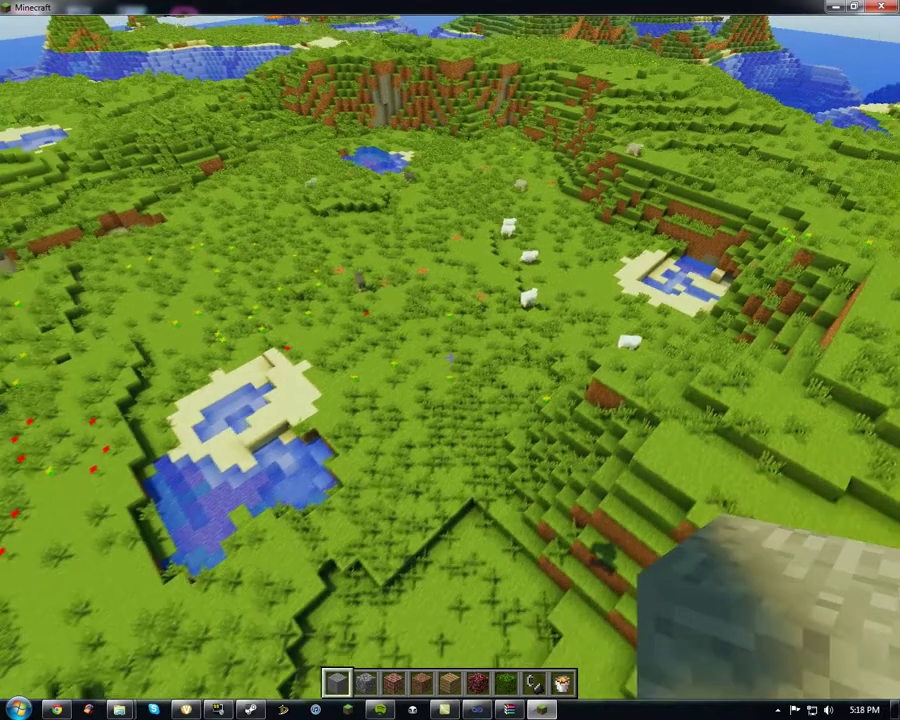
{"action": "key", "text": "a"}
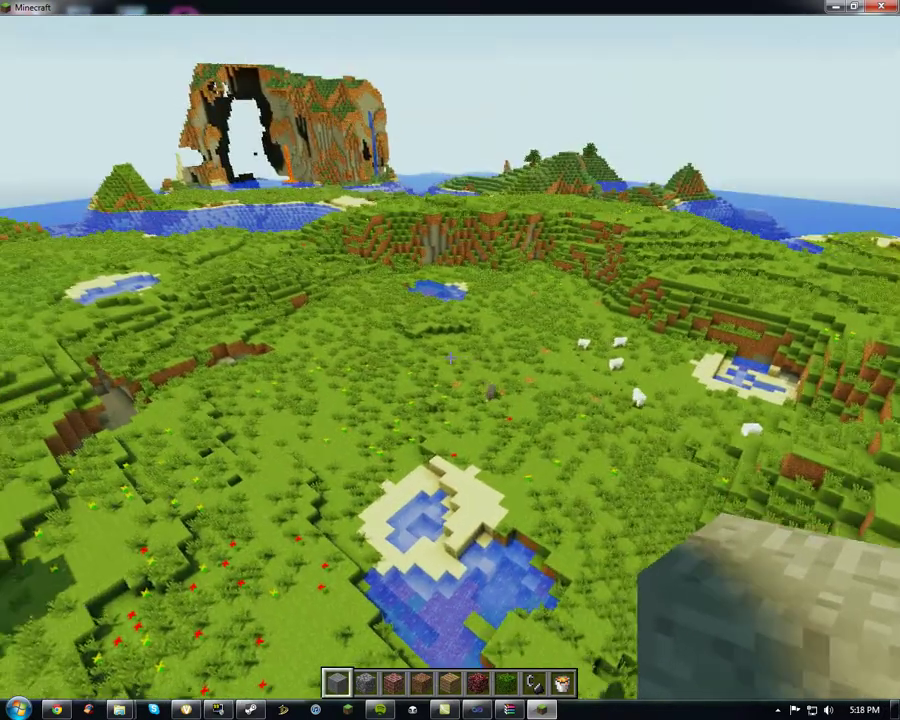
Step: Fly to the desert and back across the flower meadow toward the trees to examine how the shaders render them
{"action": "key", "text": "s"}
{"action": "key", "text": "s"}
{"action": "key", "text": "shift"}
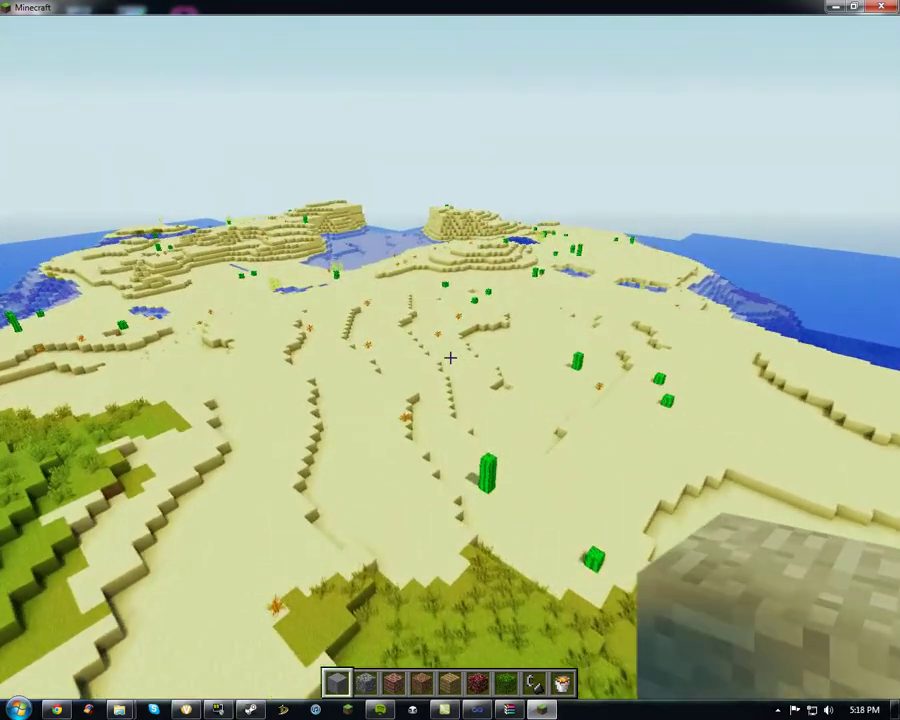
{"action": "key", "text": "w"}
{"action": "key", "text": "a"}
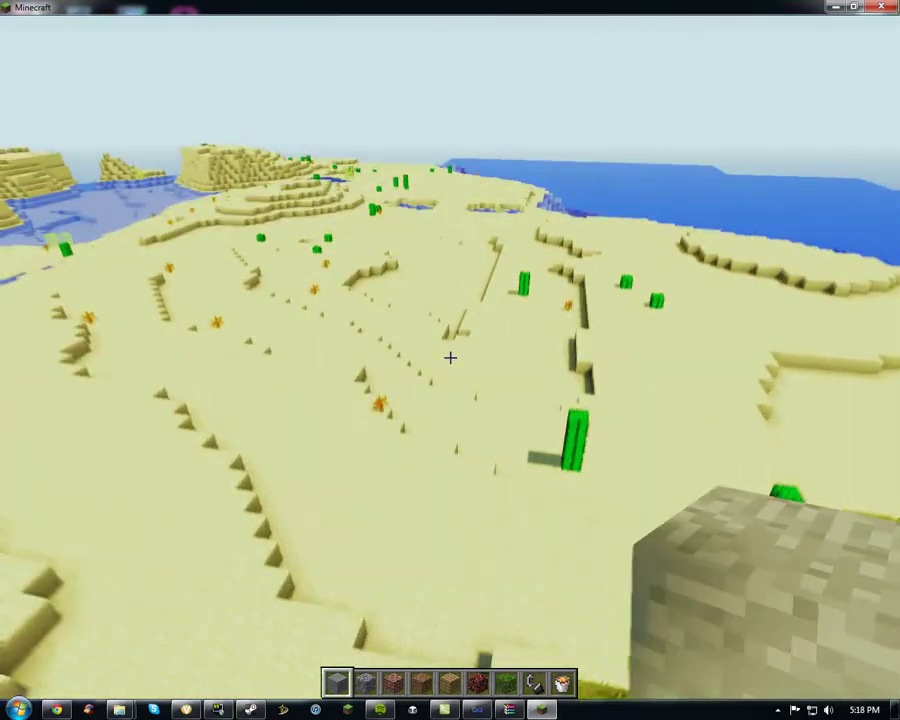
{"action": "key", "text": "w"}
{"action": "key", "text": "w"}
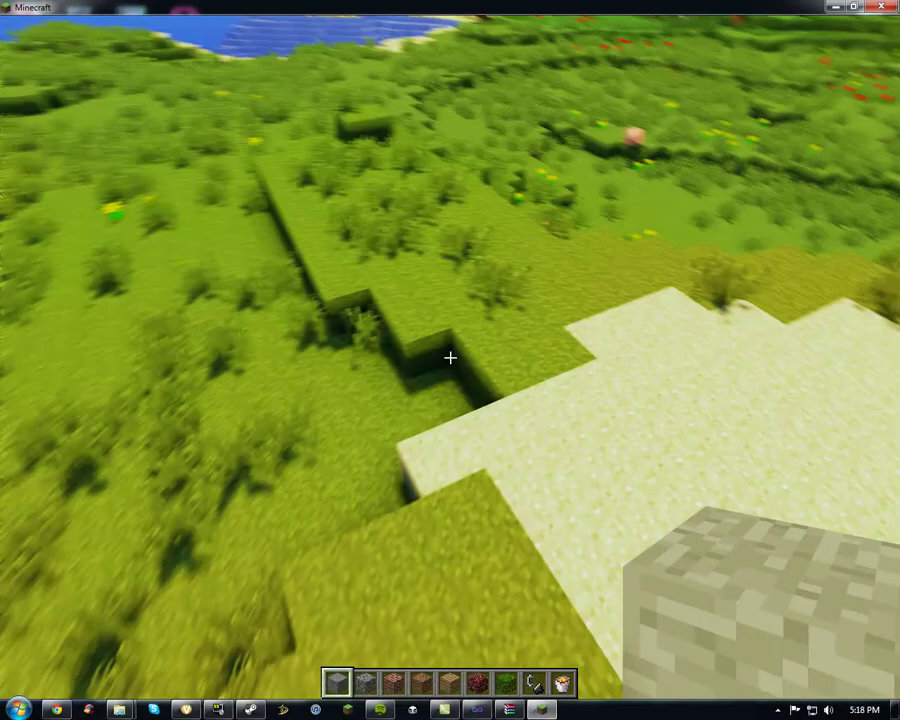
{"action": "key", "text": "space"}
{"action": "key", "text": "w"}
{"action": "key", "text": "shift"}
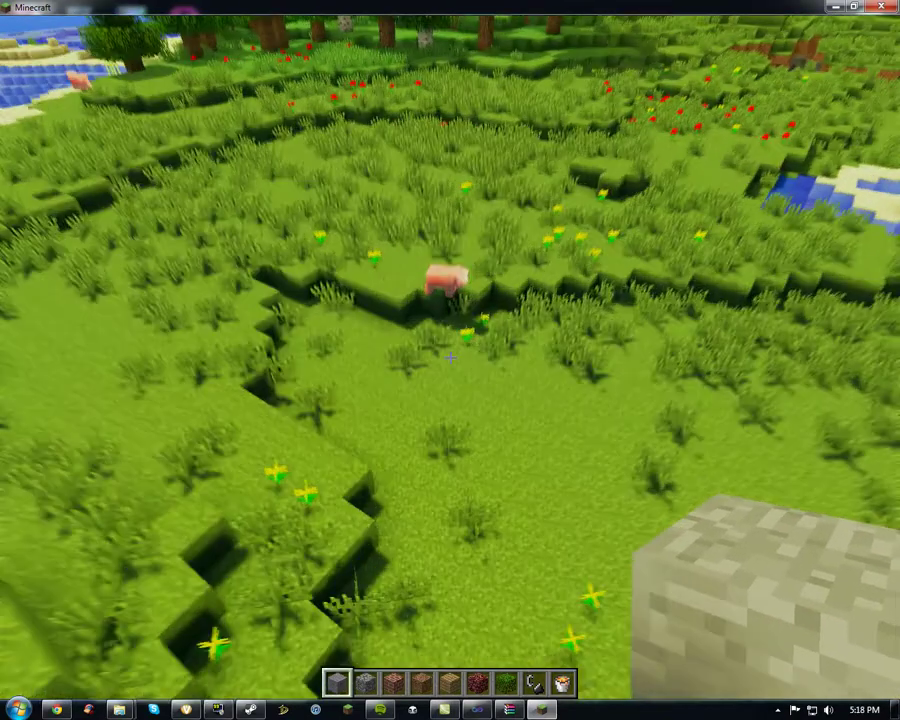
{"action": "key", "text": "w"}
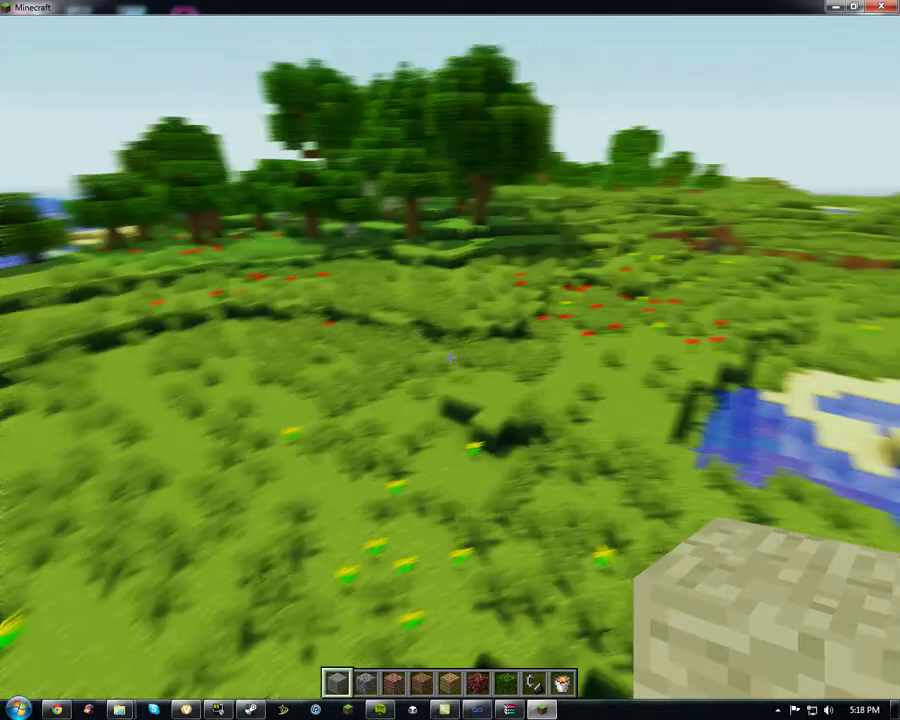
{"action": "key", "text": "w"}
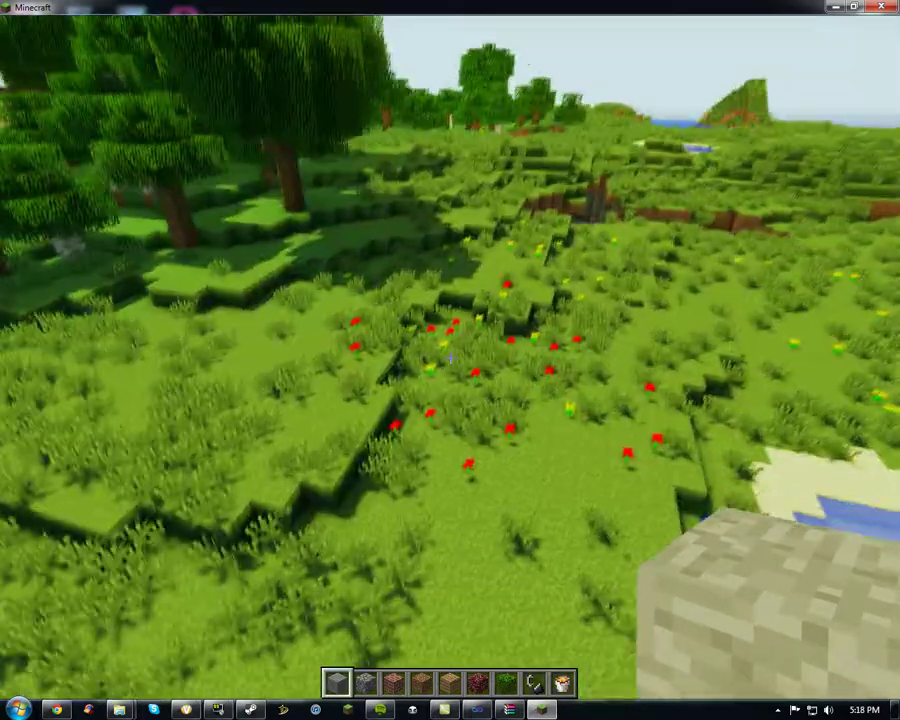